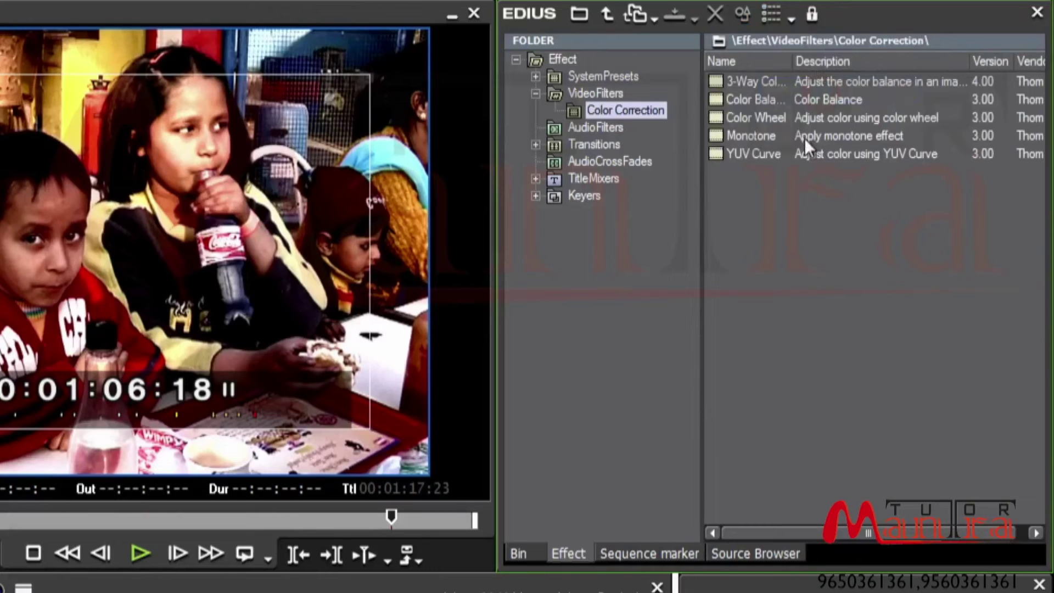
# Step: Display the effects in the effect list as large icons
pyautogui.click(793, 15)
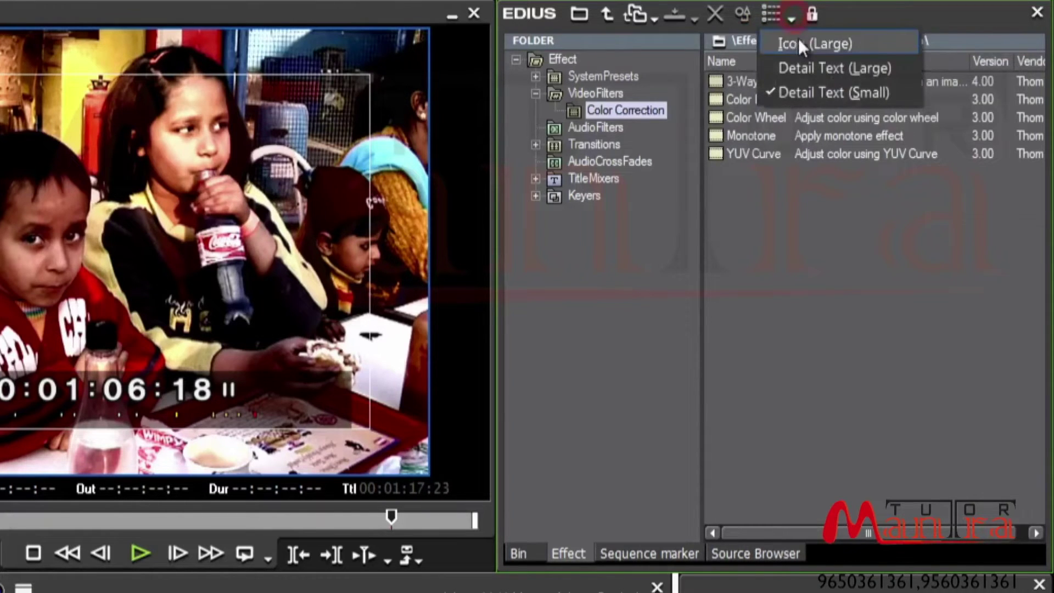
pyautogui.click(801, 41)
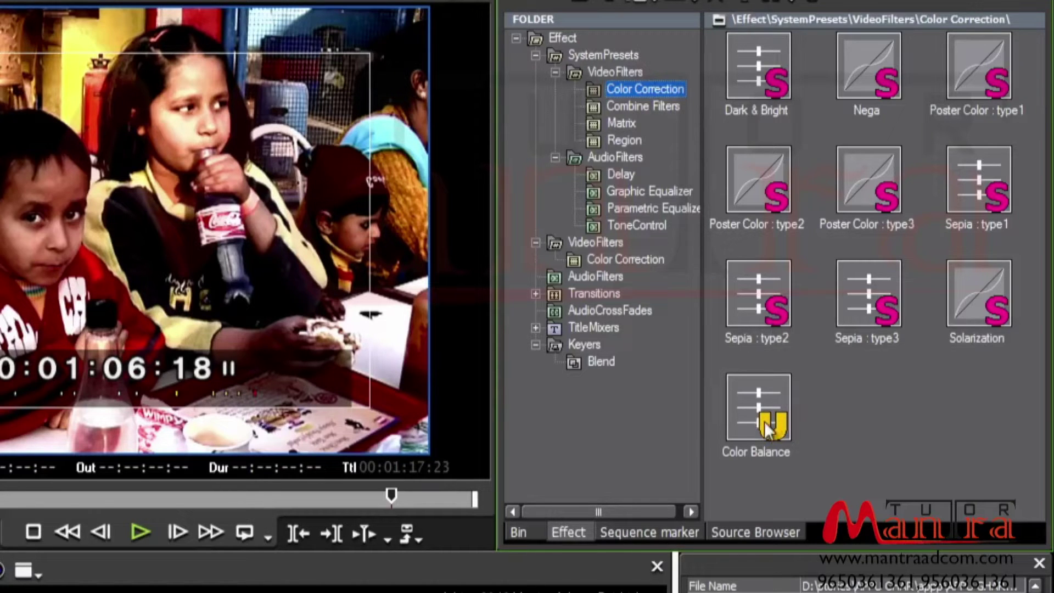
# Step: Preview transitions in the 2D and 3D folders and view the properties of Cube Spin
pyautogui.click(535, 295)
pyautogui.click(593, 311)
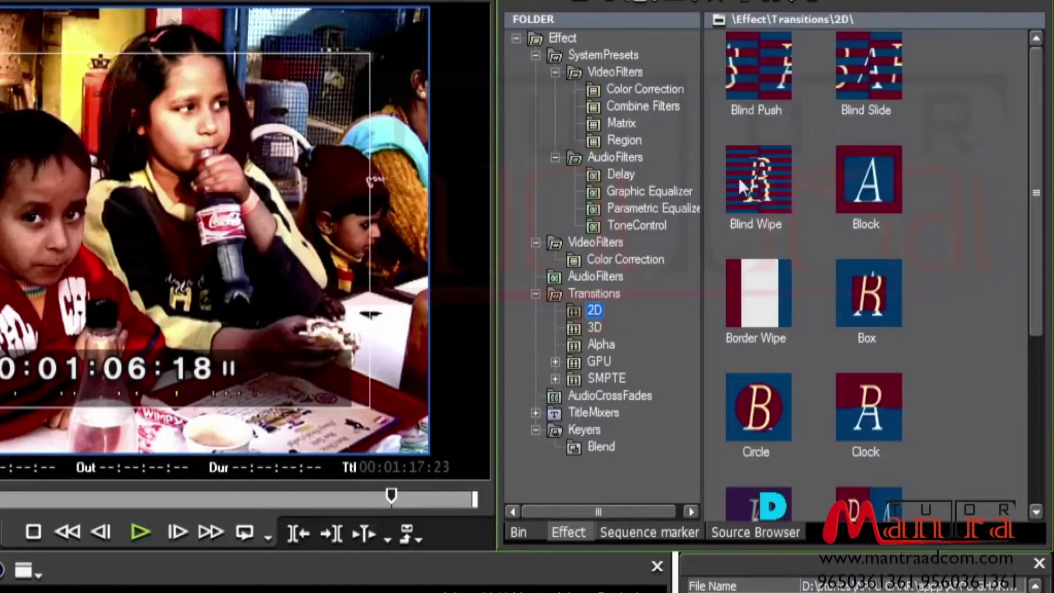
pyautogui.click(773, 298)
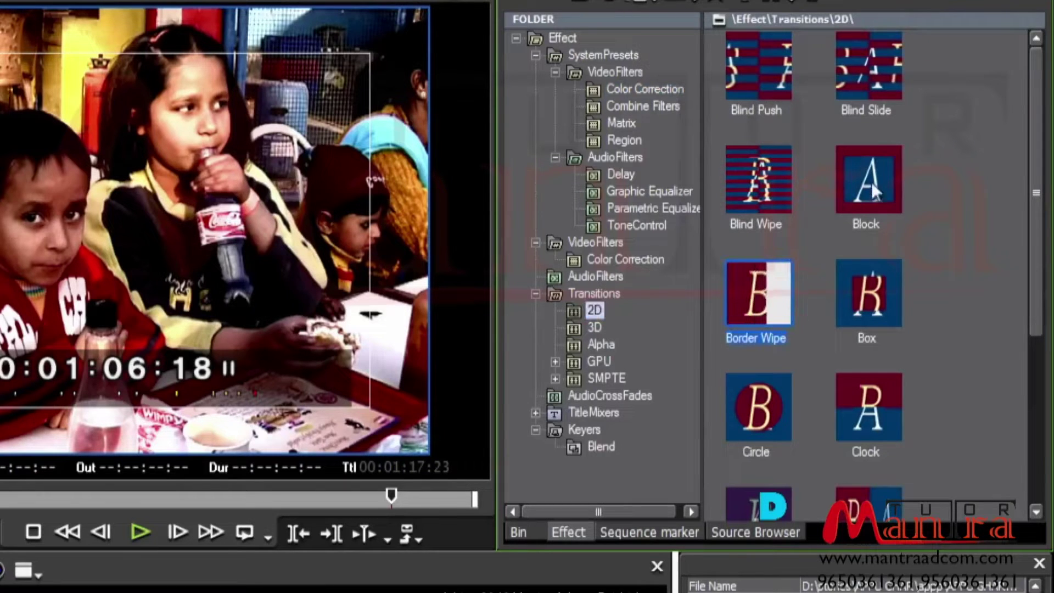
pyautogui.click(594, 328)
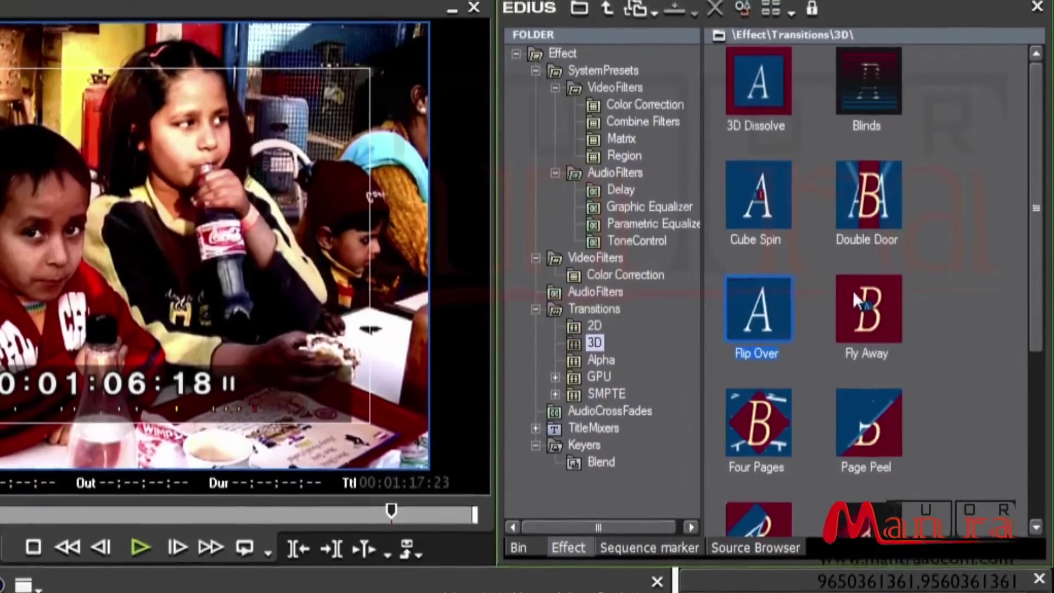
pyautogui.click(857, 306)
pyautogui.click(761, 300)
pyautogui.click(753, 222)
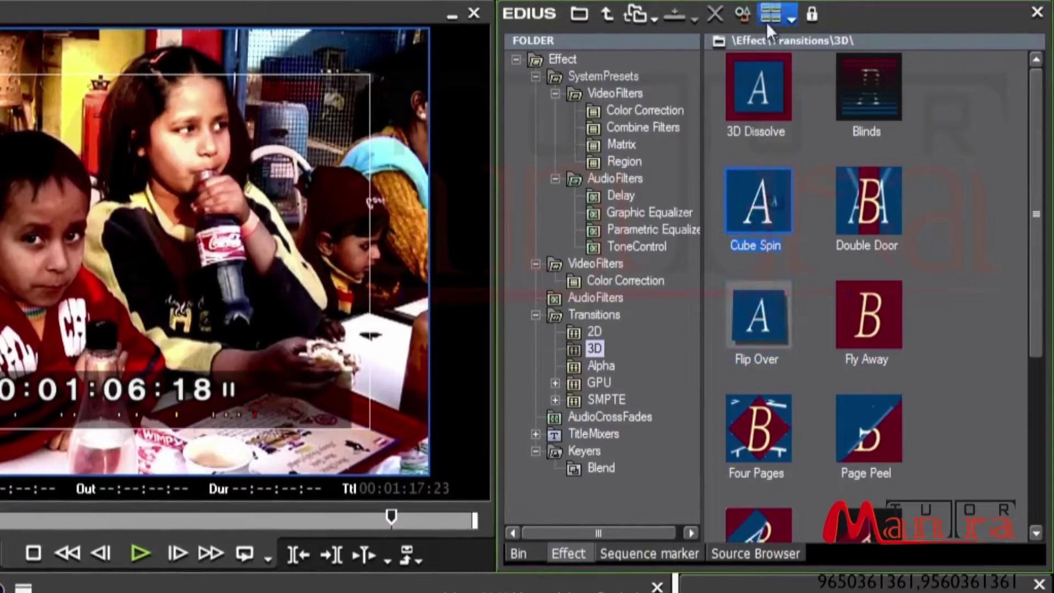
pyautogui.click(744, 17)
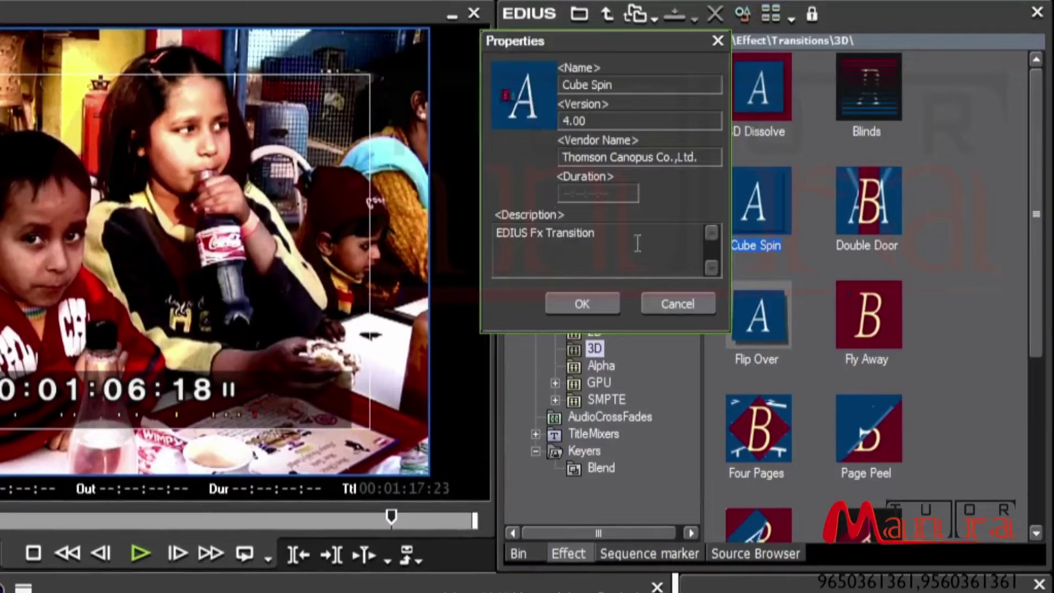
pyautogui.click(718, 41)
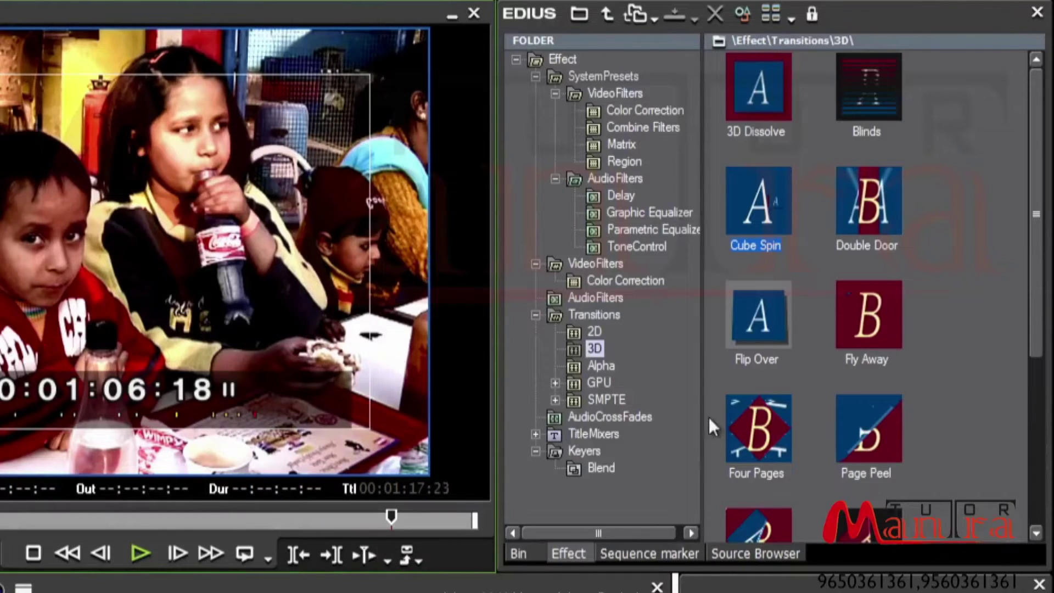
# Step: Step the timeline position back seven frames to 00:01:06:11
pyautogui.press('Left')
pyautogui.press('Left')
pyautogui.press('Left')
pyautogui.press('Left')
pyautogui.press('Left')
pyautogui.press('Left')
pyautogui.press('Left')
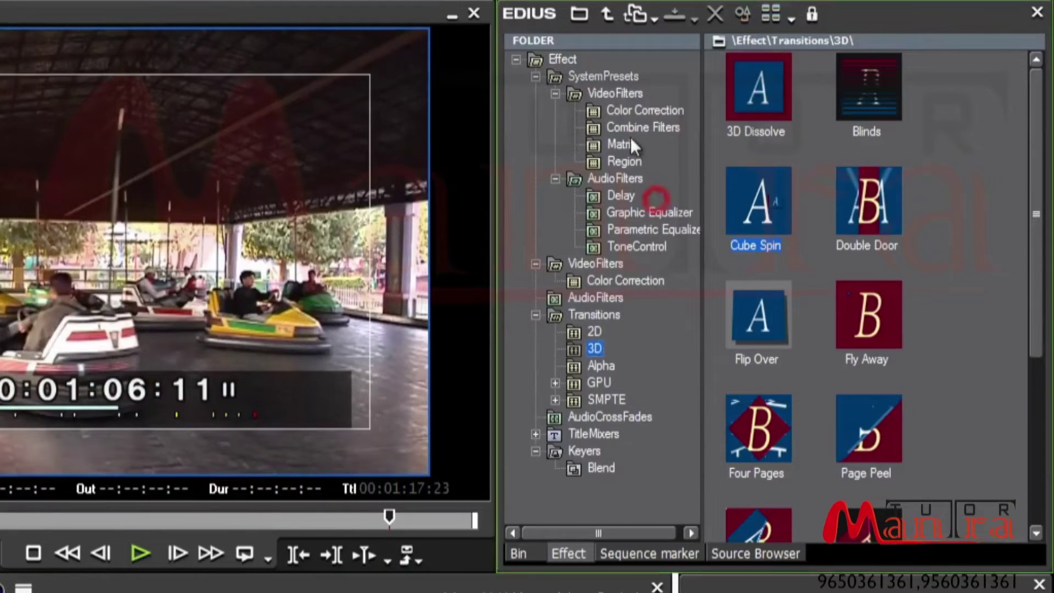
# Step: Examine the system preset video filters and the filters in the main VideoFilters Color Correction folder, such as Color Balance and Color Wheel
pyautogui.click(629, 141)
pyautogui.click(634, 107)
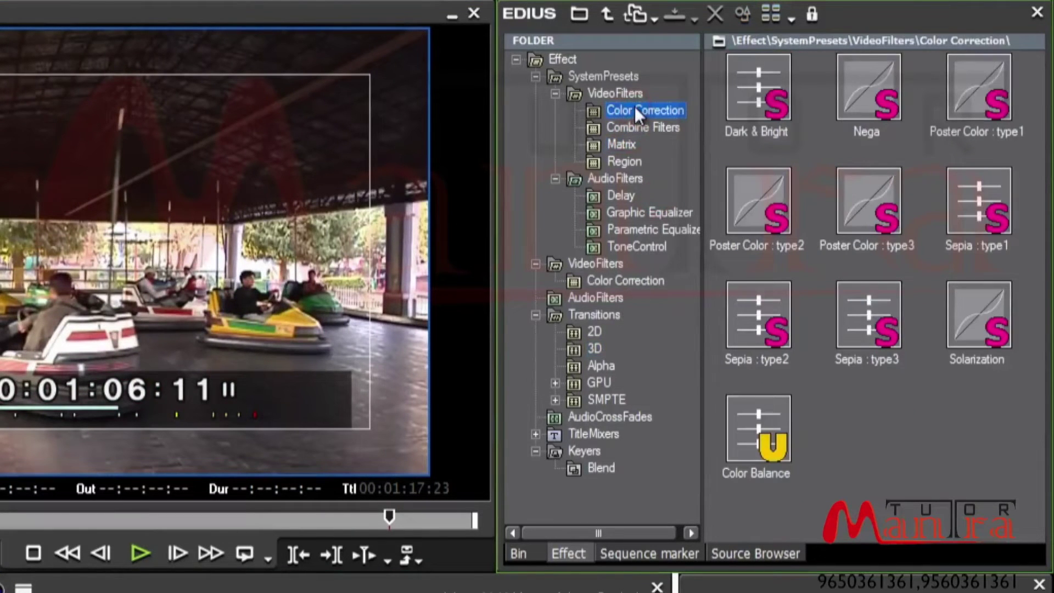
pyautogui.click(635, 125)
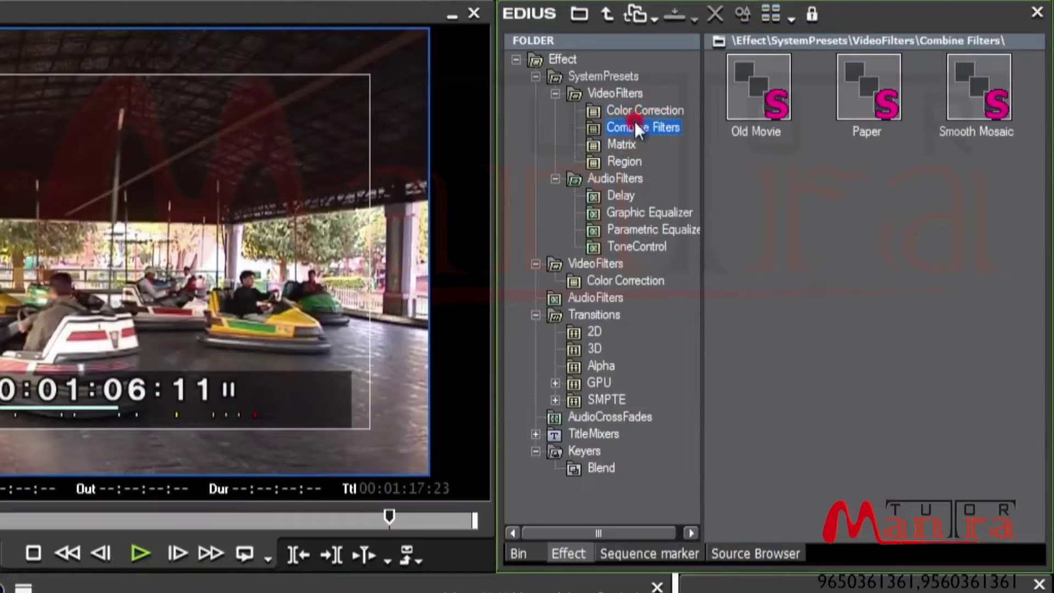
pyautogui.press('Up')
pyautogui.click(598, 280)
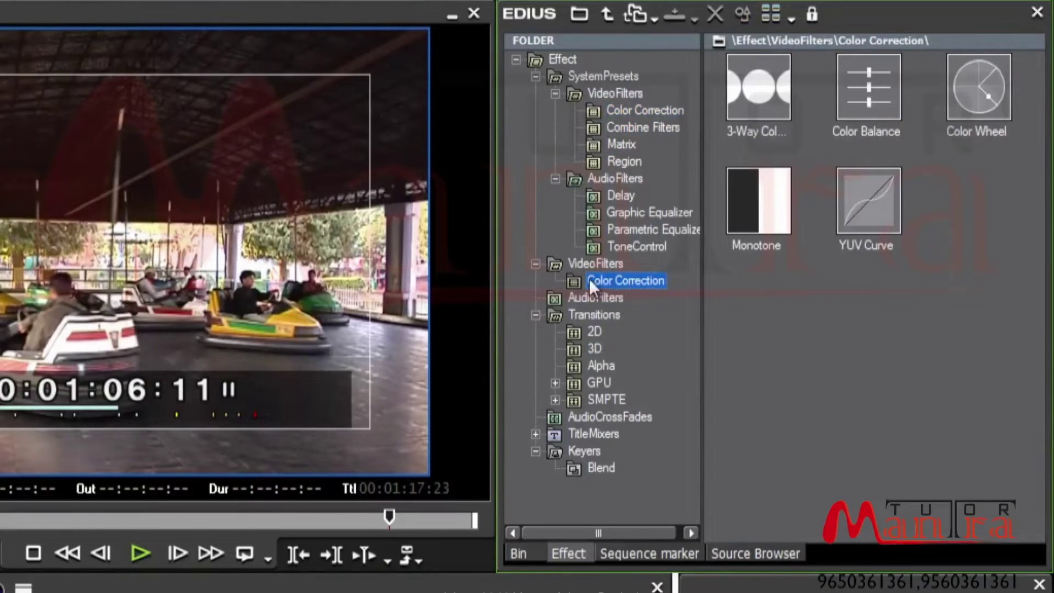
pyautogui.click(856, 101)
pyautogui.click(960, 113)
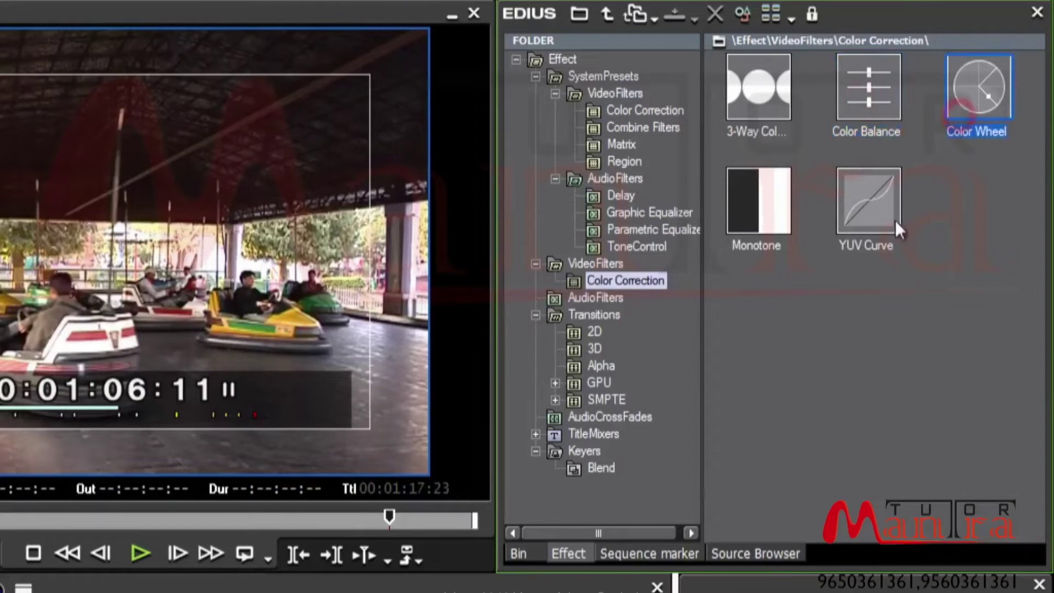
pyautogui.click(878, 101)
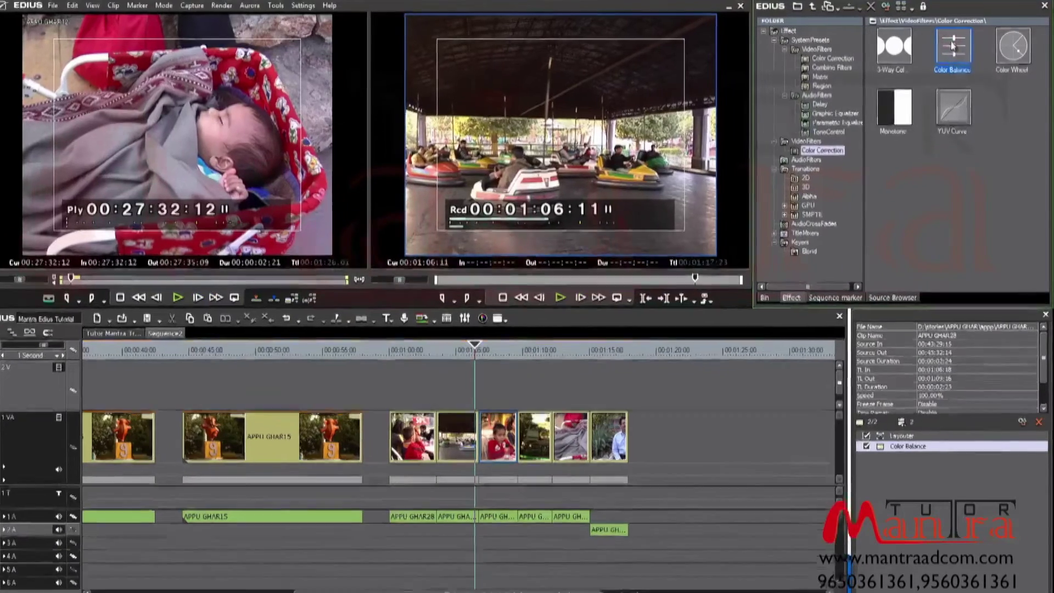
# Step: Apply Color Balance to the APPU GHAR28 clip at 00:01:07:17 and select that filter among the clip's applied effects
pyautogui.moveTo(953, 46); pyautogui.dragTo(537, 428)
pyautogui.moveTo(414, 524); pyautogui.dragTo(391, 533)
pyautogui.click(352, 429)
pyautogui.moveTo(355, 431); pyautogui.dragTo(359, 428)
pyautogui.click(877, 545)
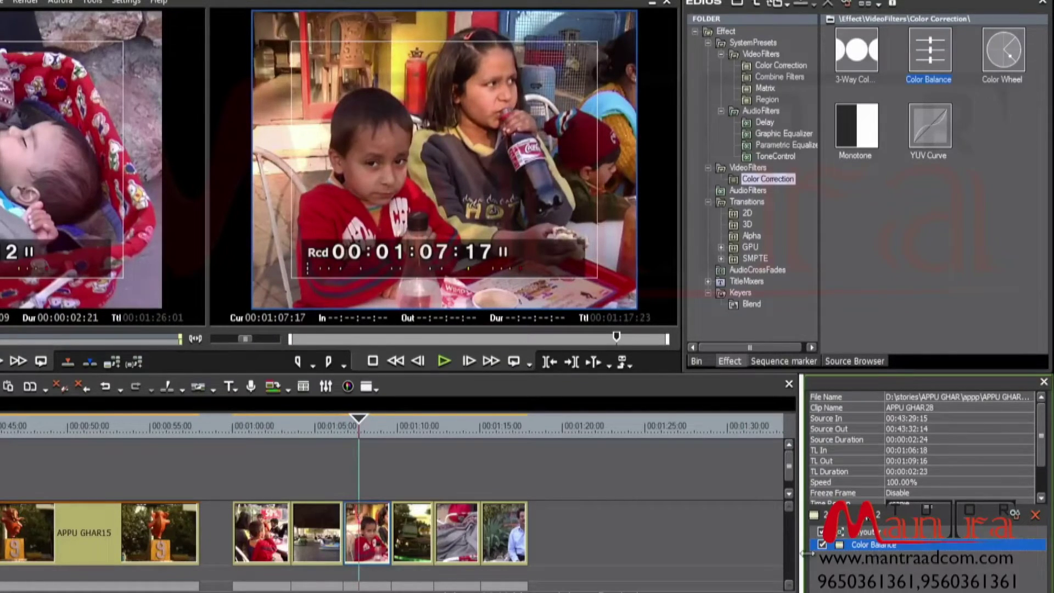
# Step: Add the Color Balance filter to the APPU GHAR42 clip at 00:01:10:11
pyautogui.click(422, 541)
pyautogui.click(401, 429)
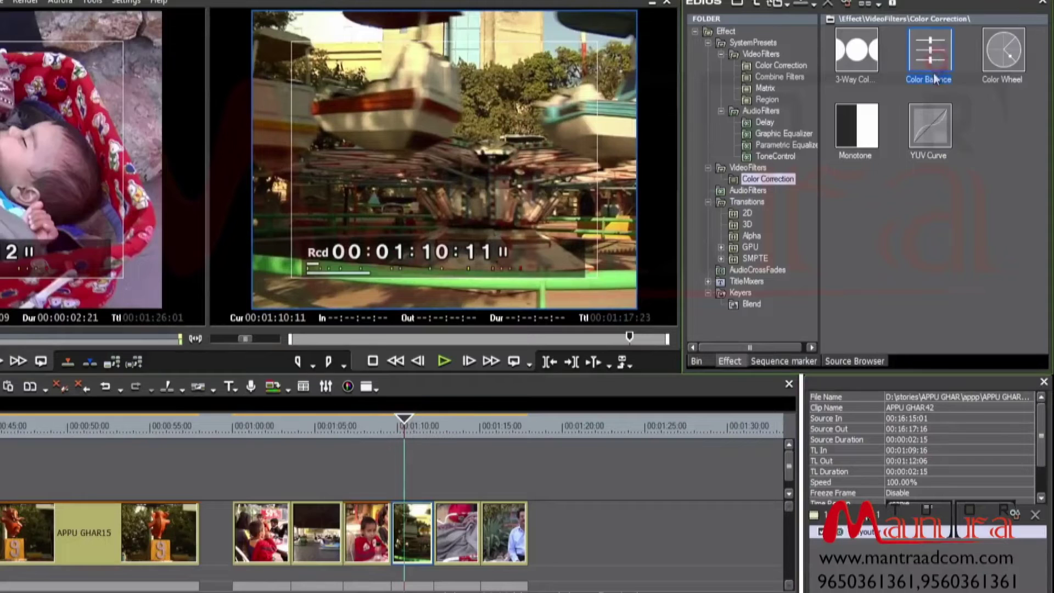
pyautogui.click(801, 8)
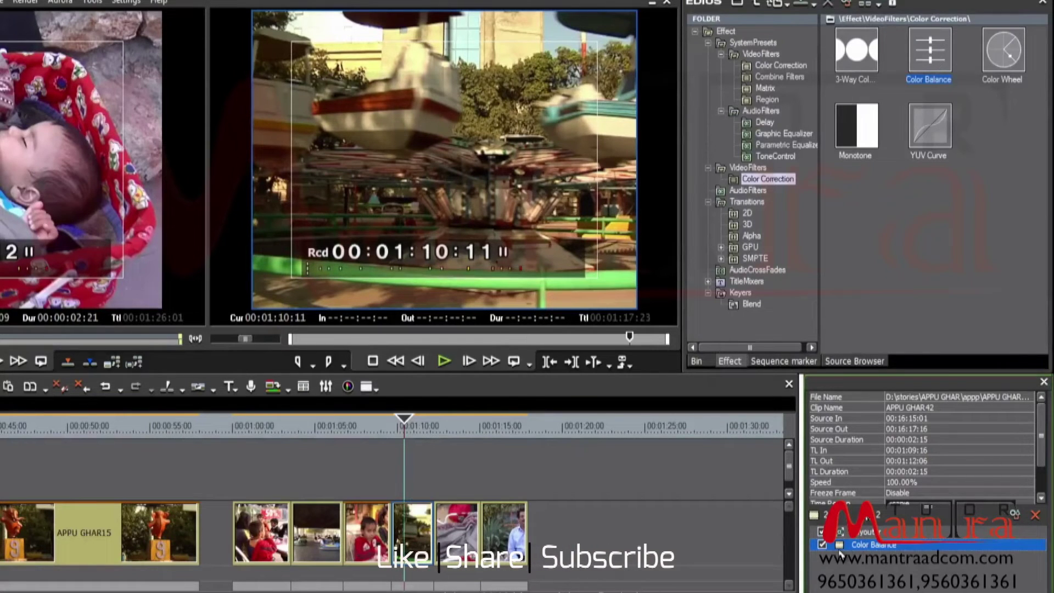
# Step: Add the Color Wheel filter to the APPU GHAR12 clip of the sleeping baby at 00:01:13:05
pyautogui.click(465, 516)
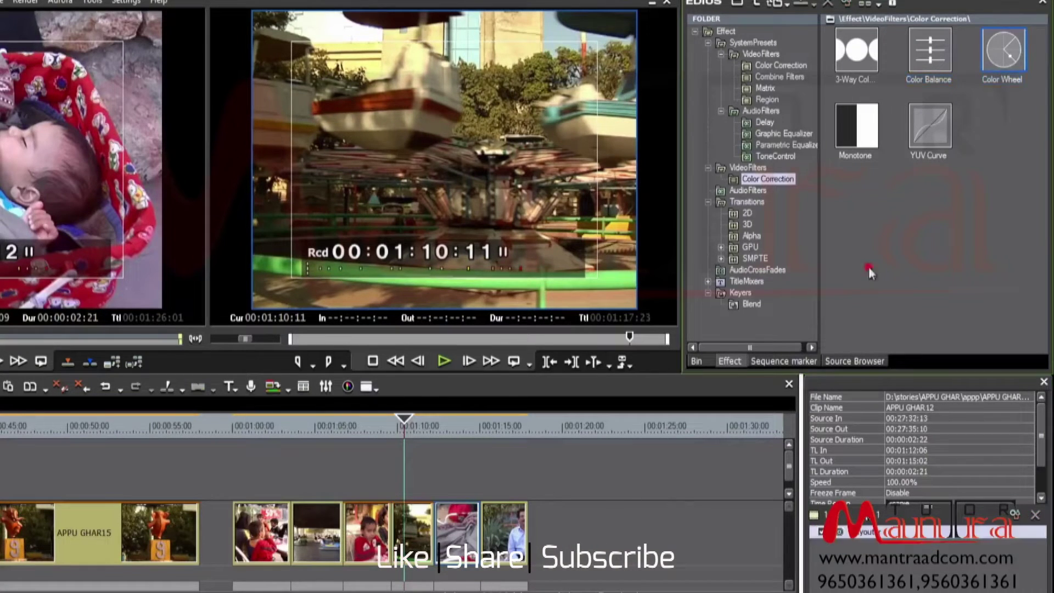
pyautogui.click(449, 429)
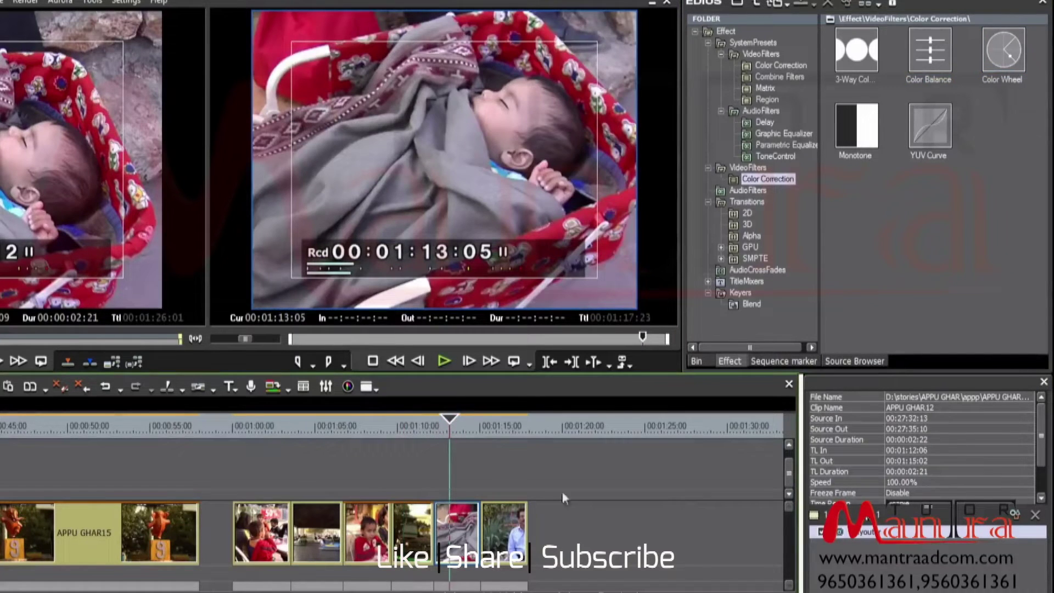
pyautogui.rightClick(994, 46)
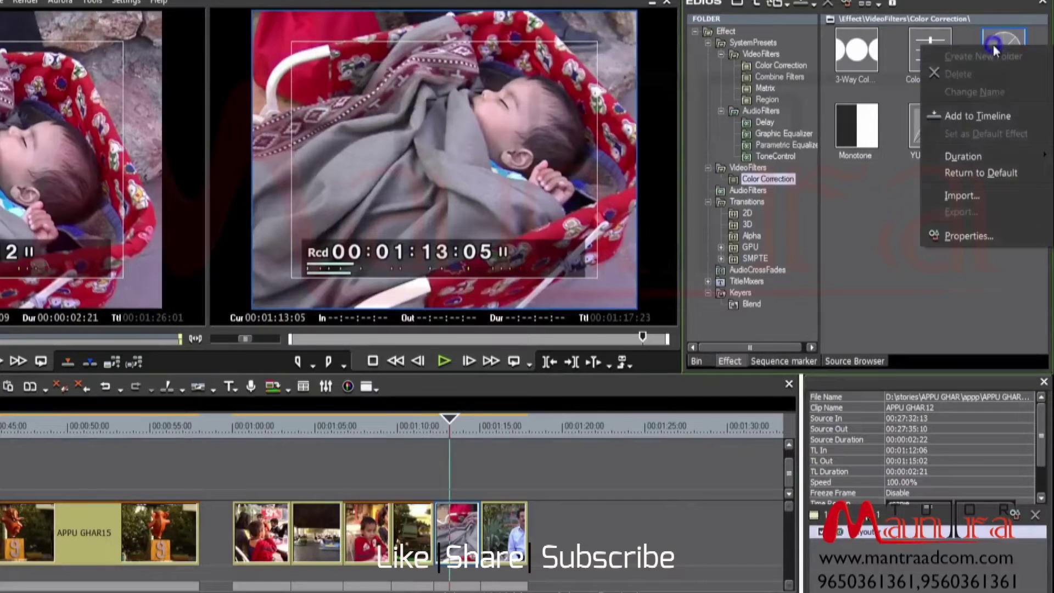
pyautogui.click(1008, 117)
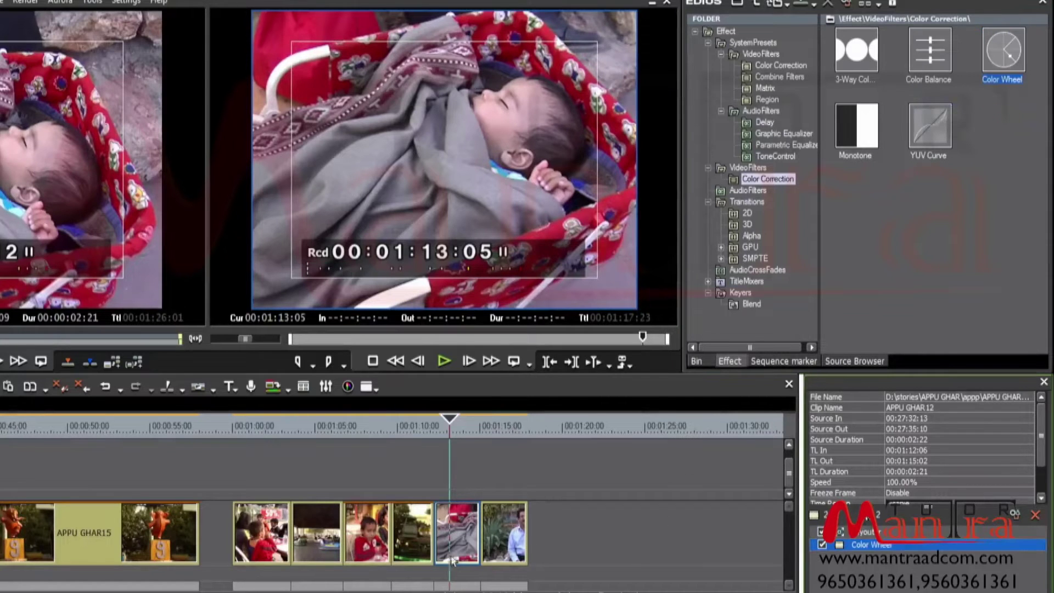
# Step: Select the APPU GHAR28 clip of the two children at 00:01:08:03 and open its Color Balance settings
pyautogui.click(502, 528)
pyautogui.click(366, 426)
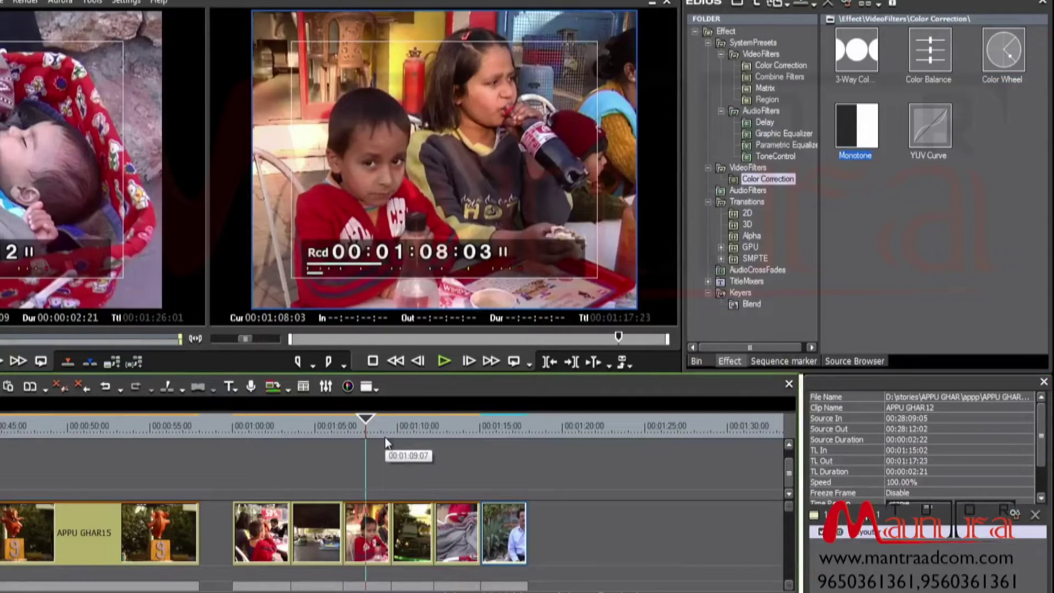
pyautogui.click(384, 521)
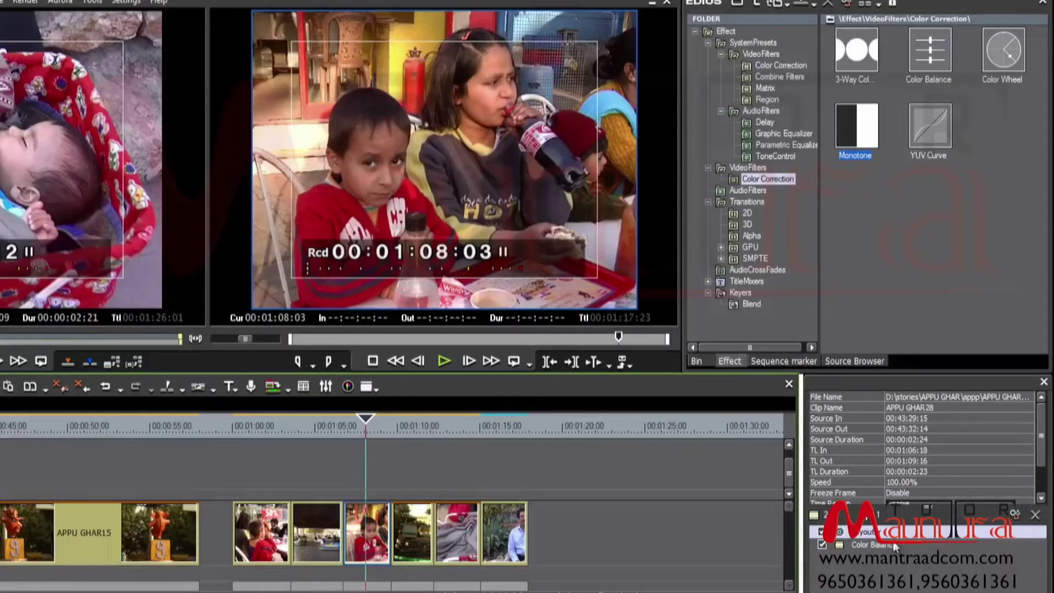
pyautogui.click(860, 545)
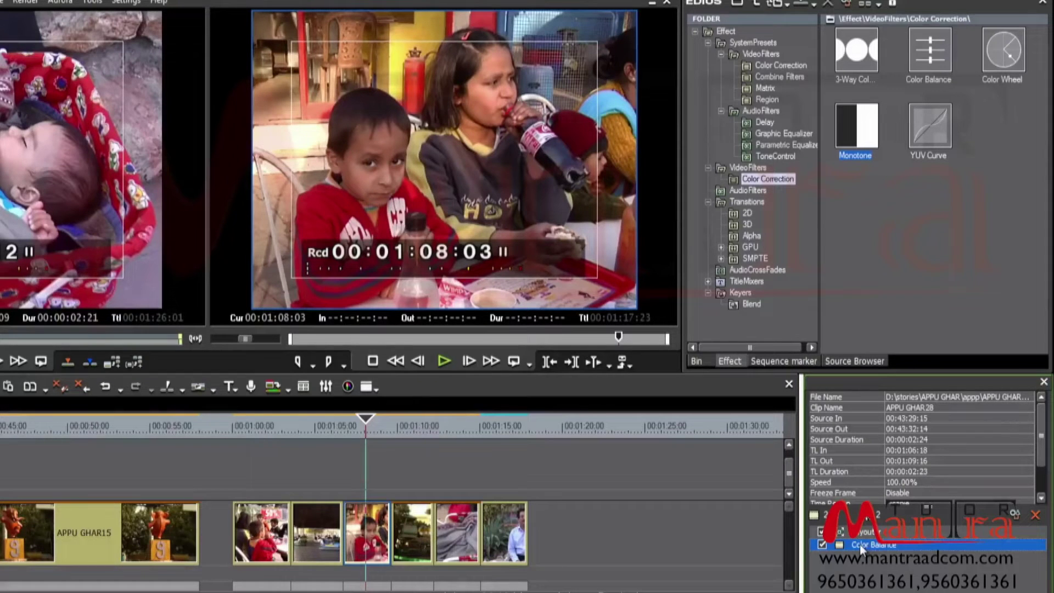
pyautogui.doubleClick(860, 544)
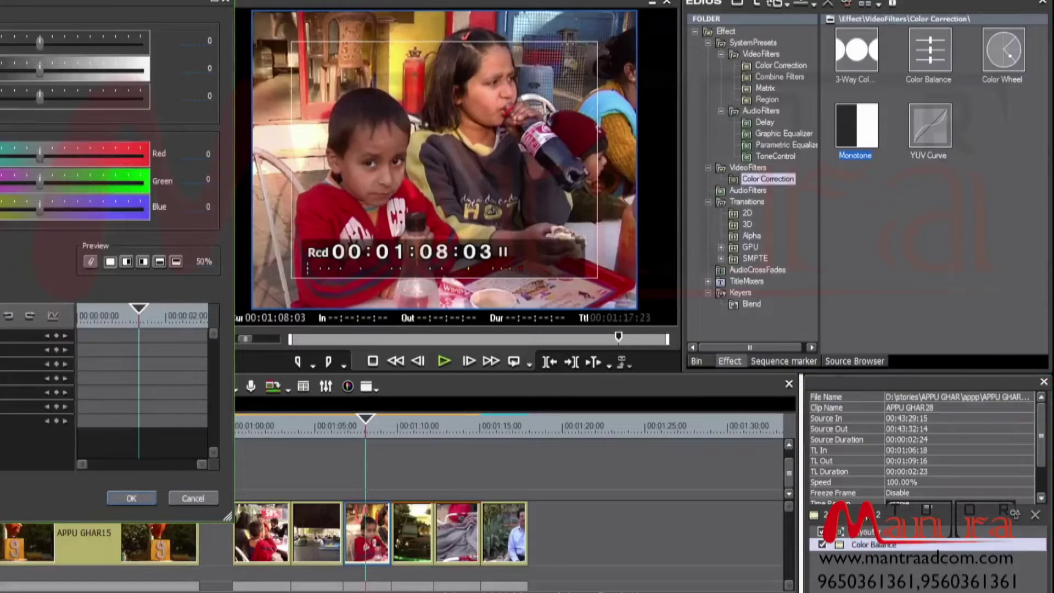
pyautogui.click(194, 497)
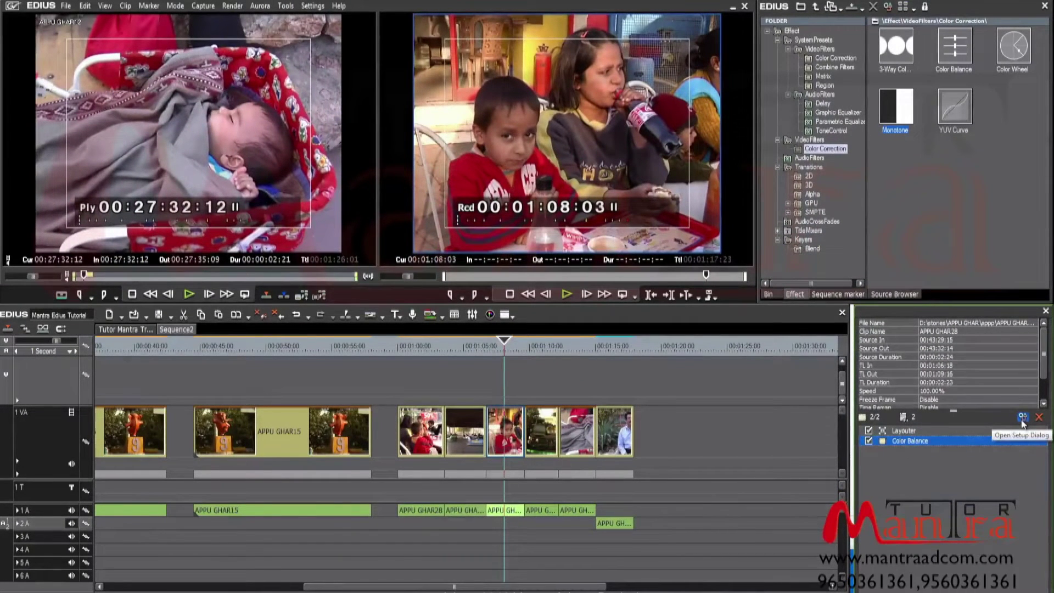
pyautogui.click(1023, 419)
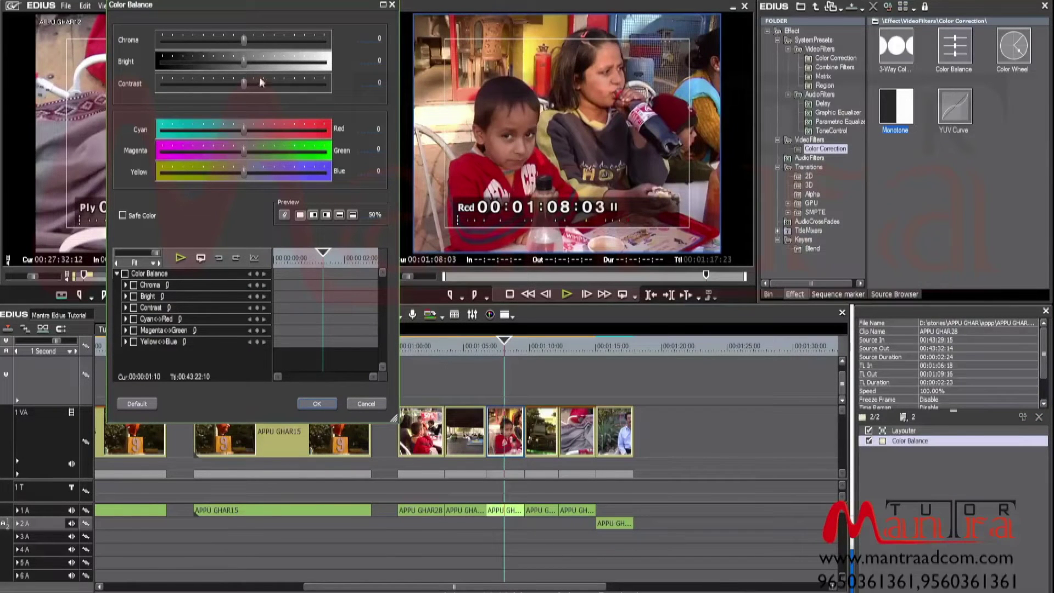
# Step: With the playhead at 00:01:07:16, set the Color Balance filter's Chroma to 1, Bright to 2 and Contrast to -3
pyautogui.click(497, 344)
pyautogui.moveTo(498, 345); pyautogui.dragTo(499, 346)
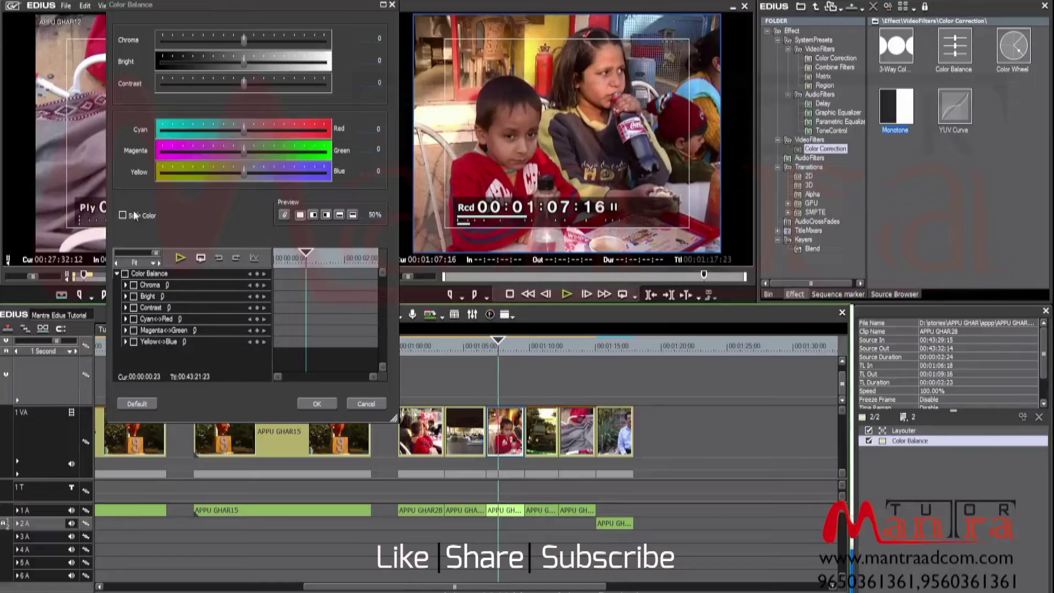
pyautogui.click(169, 86)
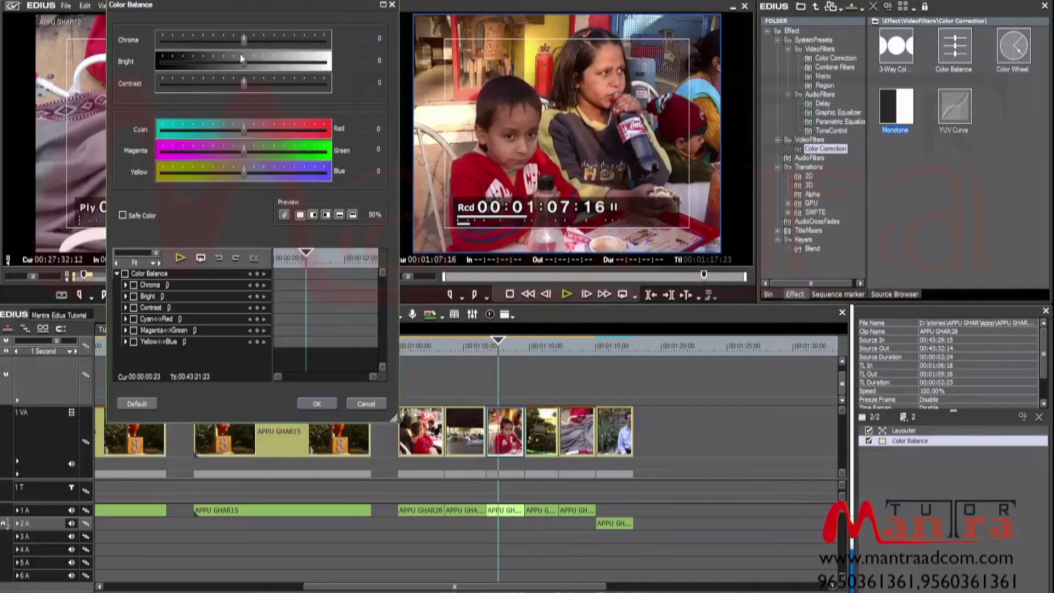
pyautogui.moveTo(244, 45)
pyautogui.mouseDown()
pyautogui.moveTo(178, 44)
pyautogui.moveTo(281, 47)
pyautogui.moveTo(251, 46)
pyautogui.mouseUp()
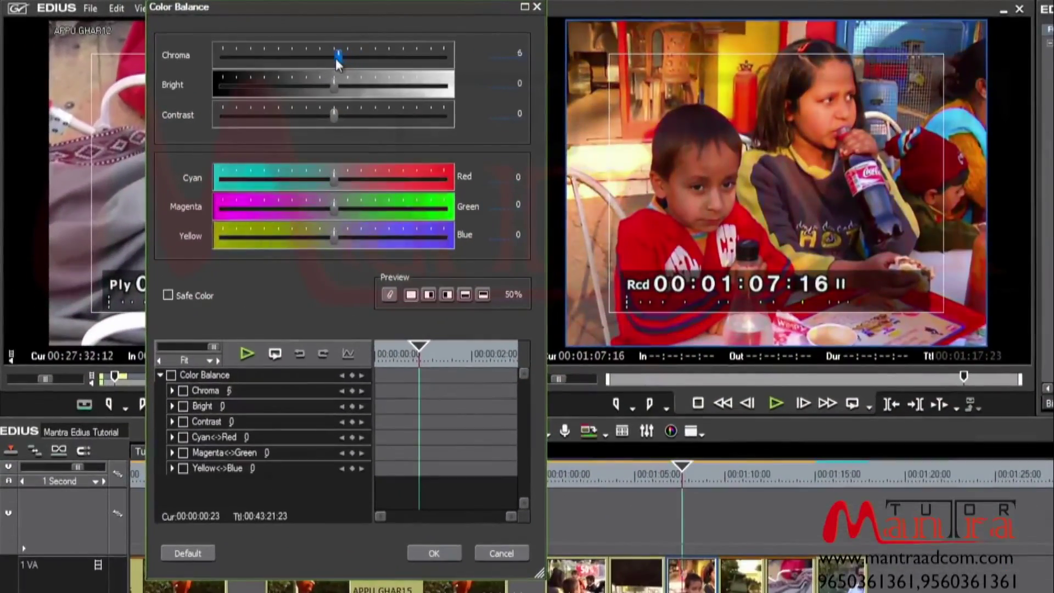
pyautogui.moveTo(337, 60)
pyautogui.mouseDown()
pyautogui.moveTo(353, 62)
pyautogui.moveTo(337, 88)
pyautogui.moveTo(353, 89)
pyautogui.moveTo(304, 118)
pyautogui.moveTo(369, 114)
pyautogui.moveTo(330, 116)
pyautogui.moveTo(337, 88)
pyautogui.moveTo(307, 58)
pyautogui.moveTo(336, 60)
pyautogui.mouseUp()
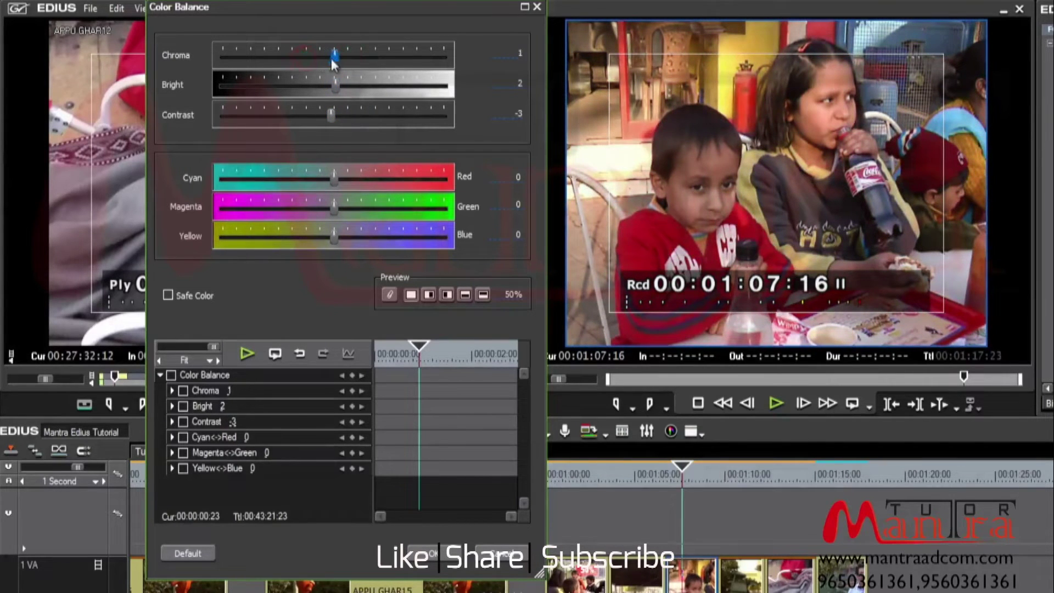
# Step: Set Cyan-Red to -7, Magenta-Green to -4 and Yellow-Blue to -37, and enable Safe Color
pyautogui.moveTo(335, 187)
pyautogui.mouseDown()
pyautogui.moveTo(244, 184)
pyautogui.moveTo(367, 181)
pyautogui.moveTo(329, 181)
pyautogui.mouseUp()
pyautogui.moveTo(334, 209); pyautogui.dragTo(303, 242)
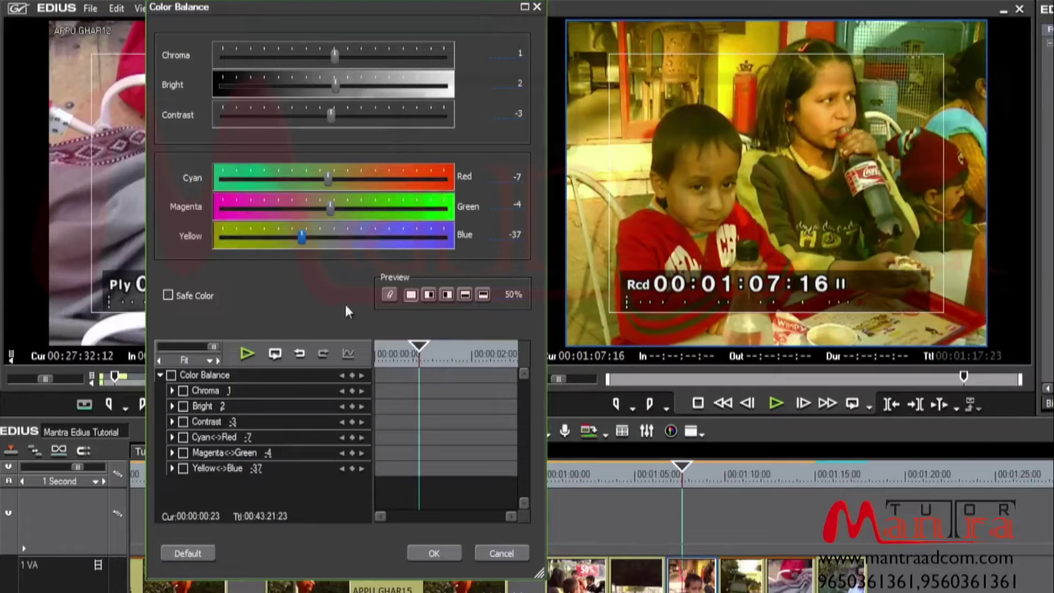
pyautogui.click(167, 296)
pyautogui.click(167, 295)
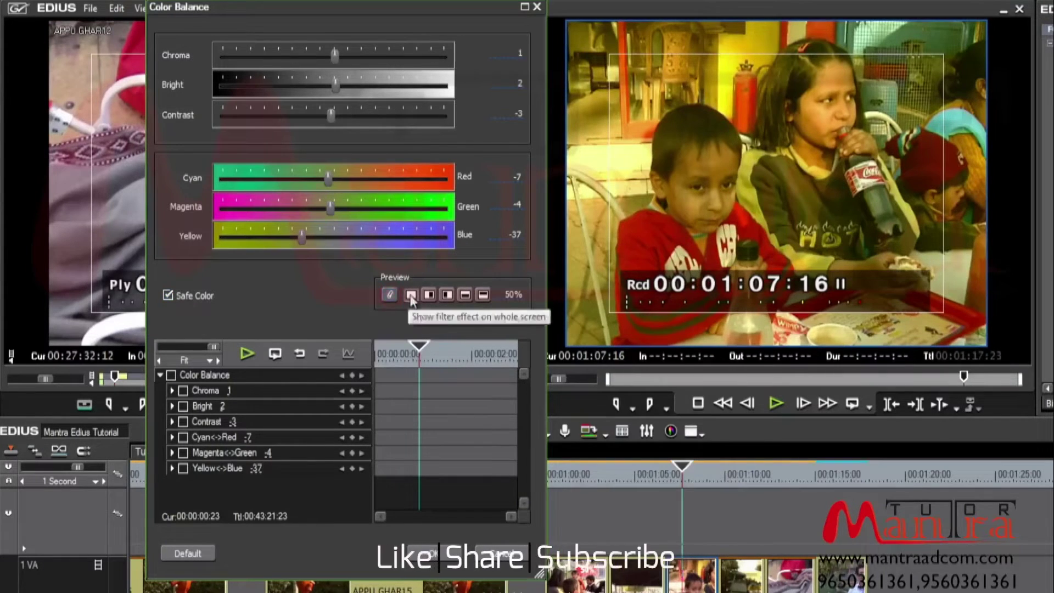
# Step: Compare the Color Balance filter on the left, right, upper and lower halves of the preview at 50%, ending on the left half
pyautogui.click(429, 294)
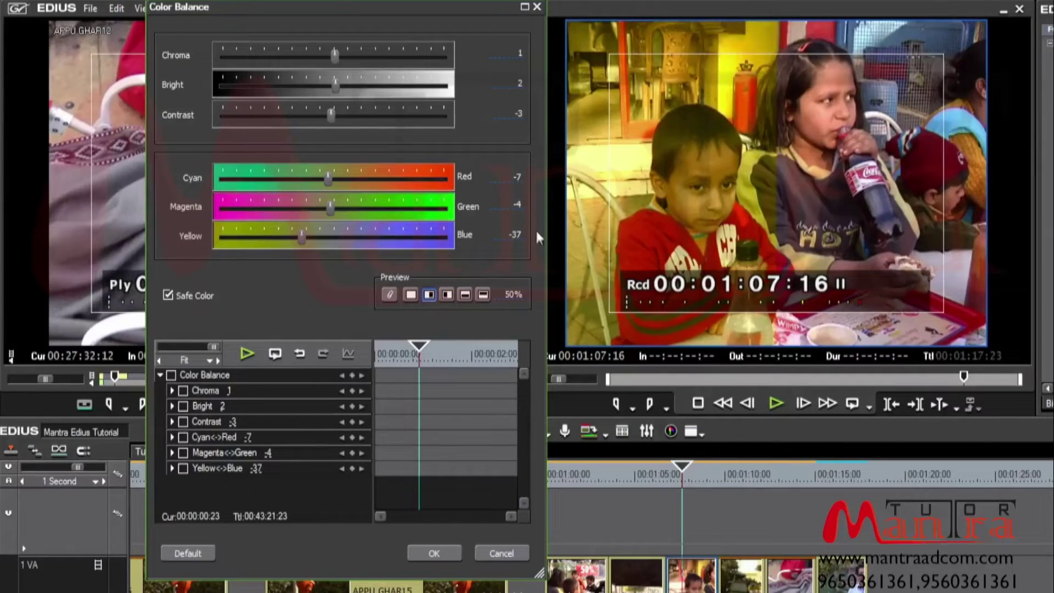
pyautogui.click(447, 295)
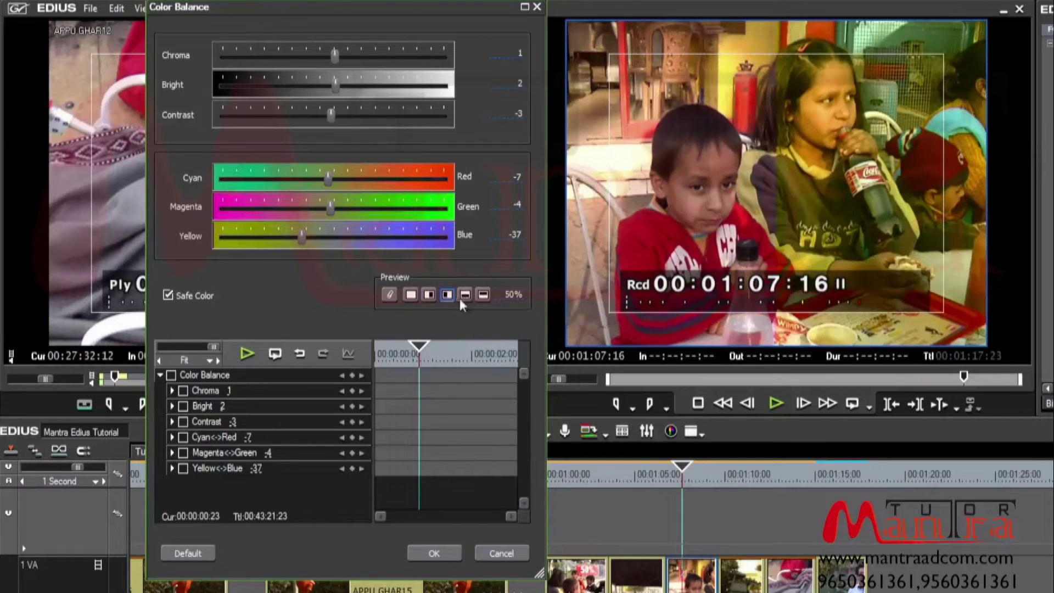
pyautogui.click(429, 294)
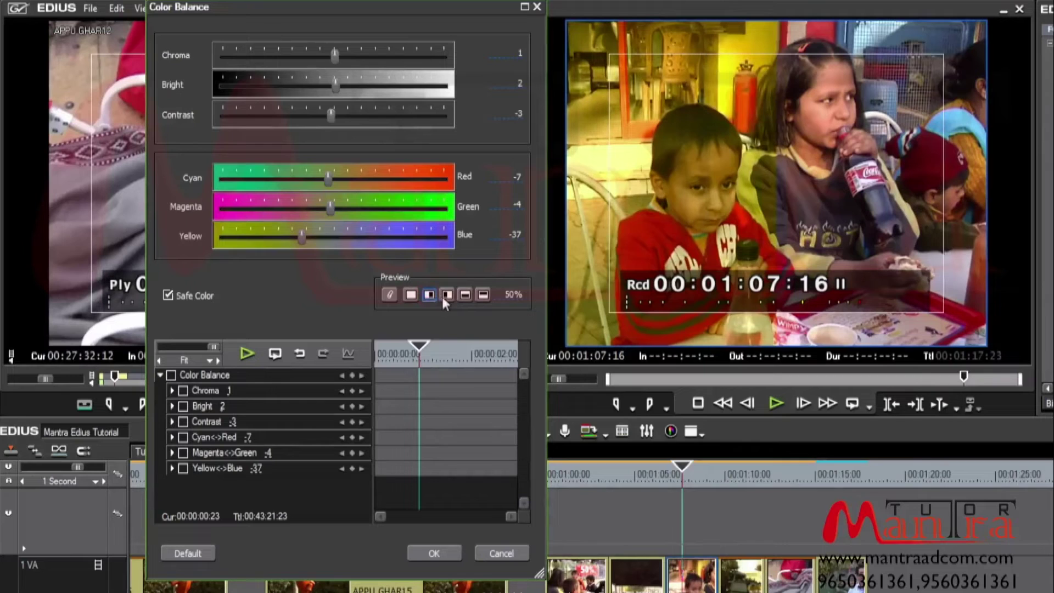
pyautogui.click(465, 295)
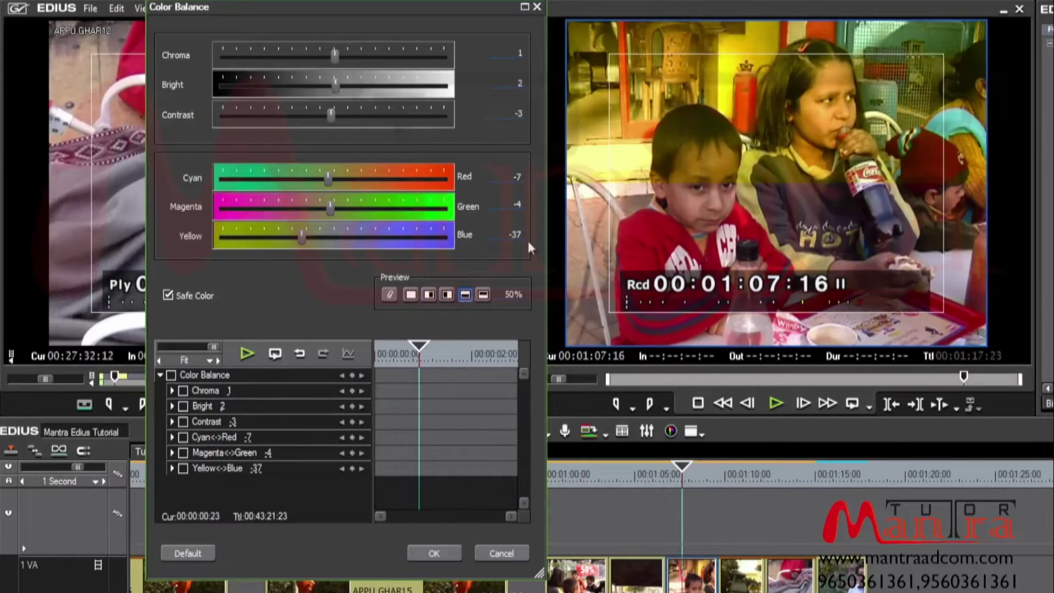
pyautogui.click(483, 295)
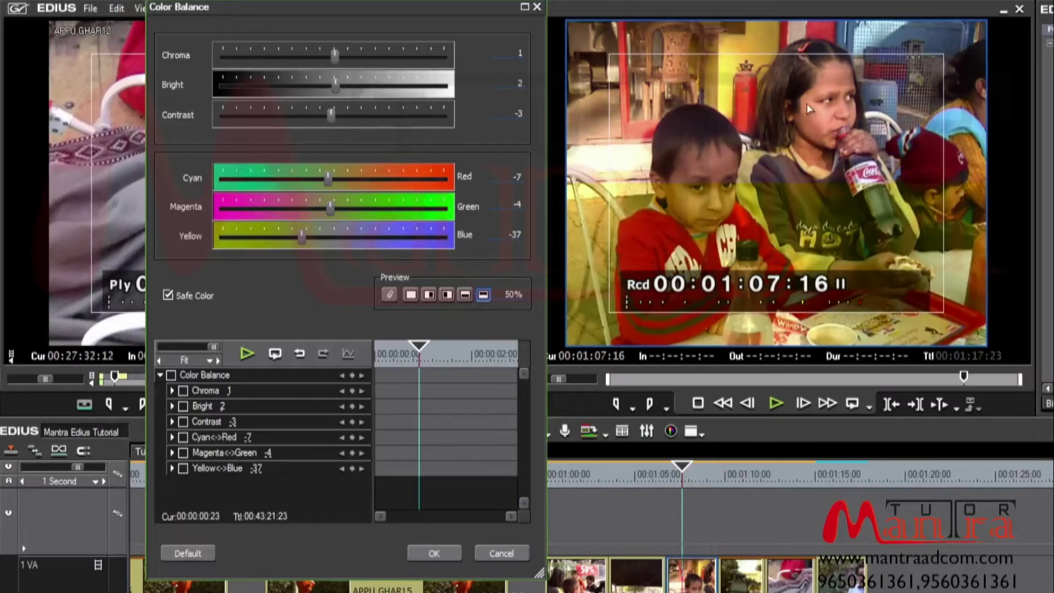
pyautogui.click(514, 296)
pyautogui.moveTo(514, 297); pyautogui.dragTo(568, 229)
pyautogui.click(430, 294)
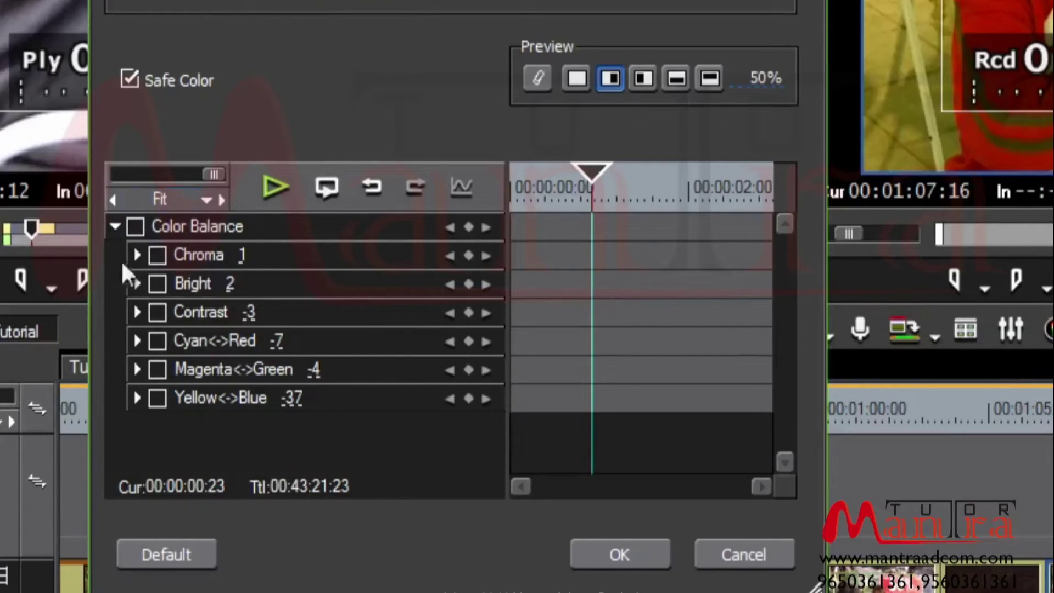
# Step: Enable keyframing for all Color Balance parameters and add a keyframe at the clip's start, 00:01:06:18, previewing the filter on the whole screen
pyautogui.moveTo(575, 186); pyautogui.dragTo(507, 179)
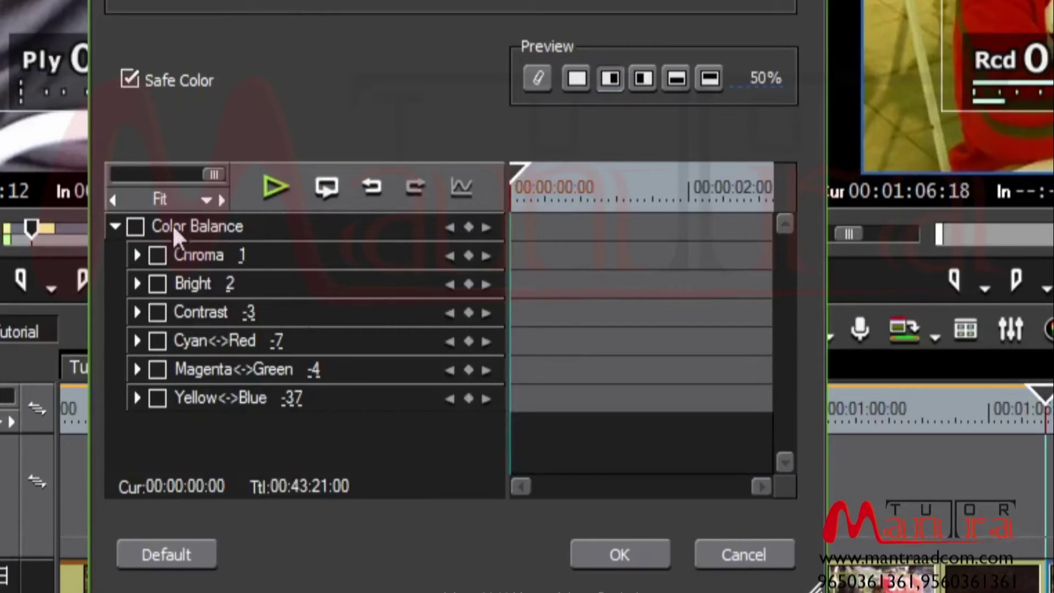
pyautogui.click(136, 226)
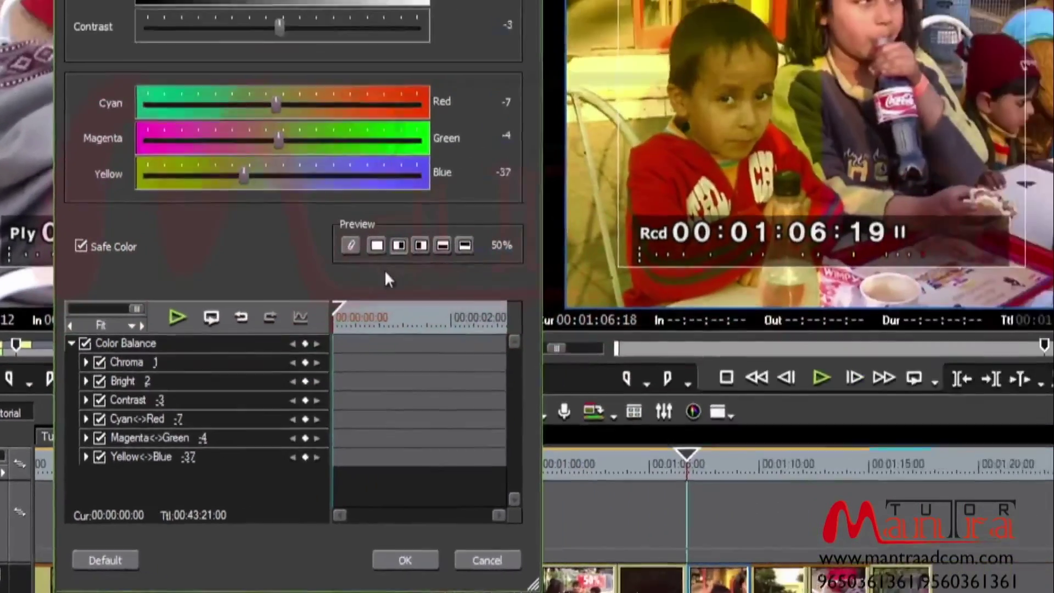
pyautogui.click(377, 245)
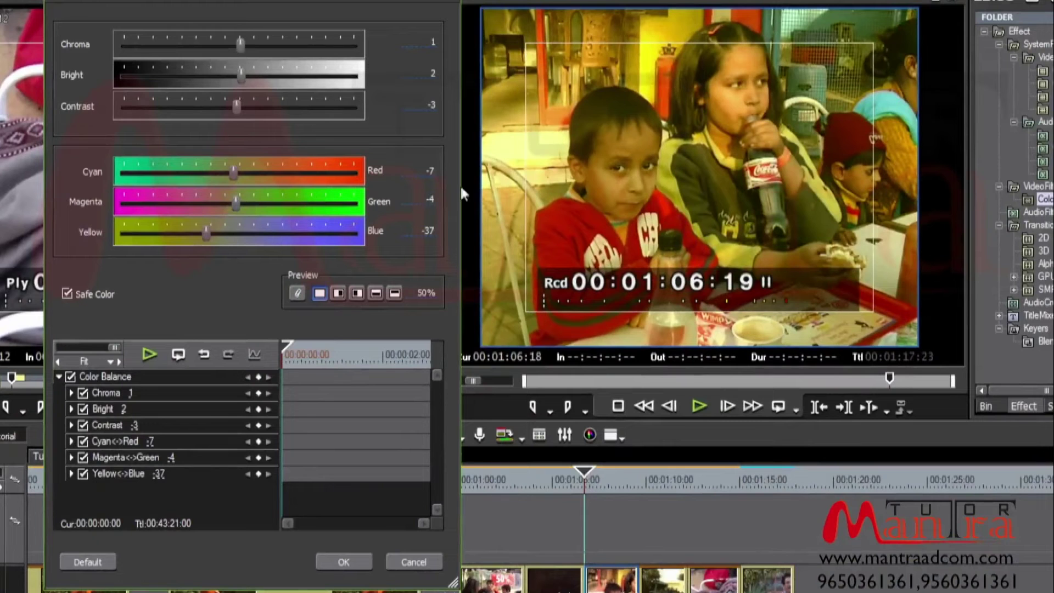
pyautogui.click(258, 378)
pyautogui.click(583, 471)
pyautogui.moveTo(592, 474)
pyautogui.mouseDown()
pyautogui.moveTo(642, 476)
pyautogui.moveTo(584, 481)
pyautogui.mouseUp()
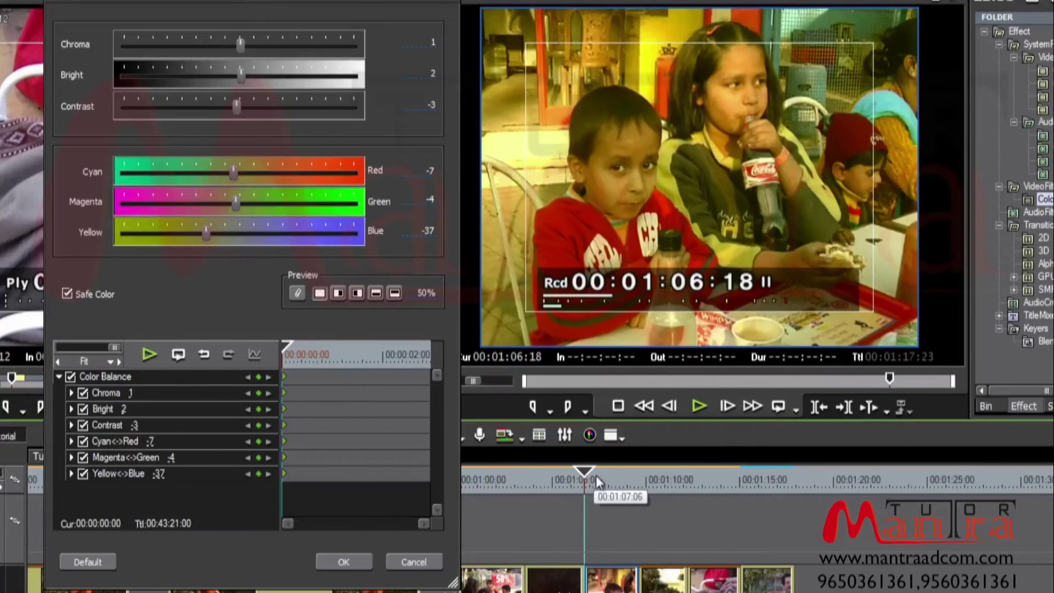
# Step: Add a second keyframe for all Color Balance parameters at 00:01:08:04 on the timeline
pyautogui.click(605, 480)
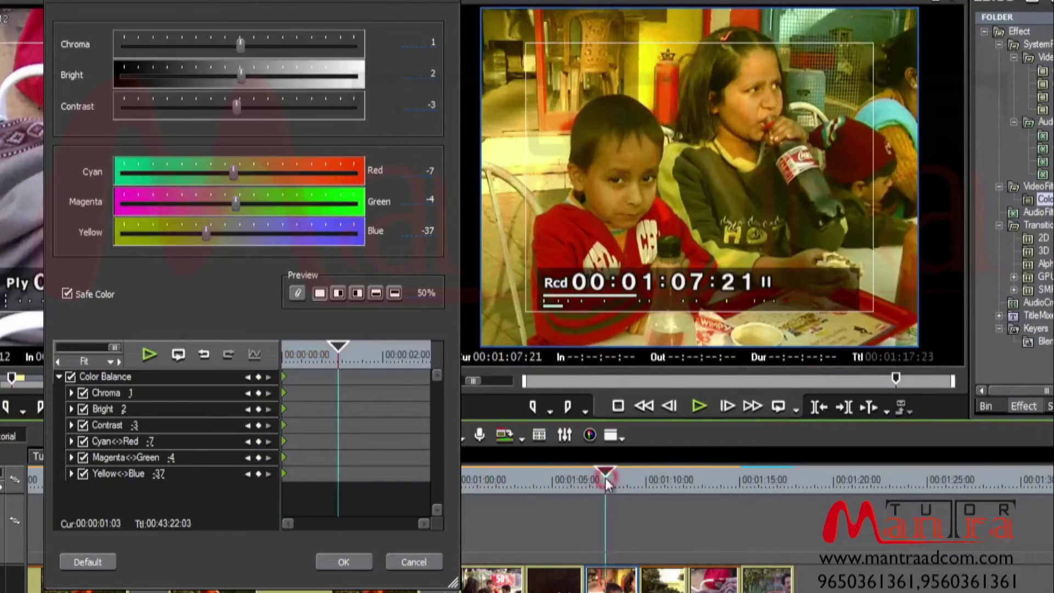
pyautogui.moveTo(606, 480)
pyautogui.mouseDown()
pyautogui.moveTo(588, 480)
pyautogui.moveTo(611, 483)
pyautogui.mouseUp()
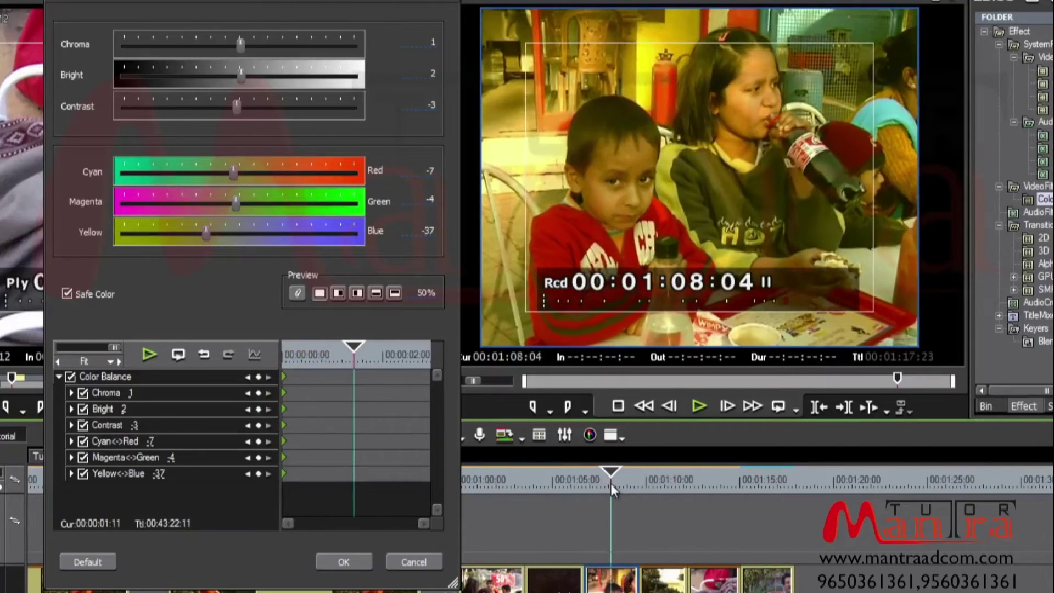
pyautogui.click(258, 378)
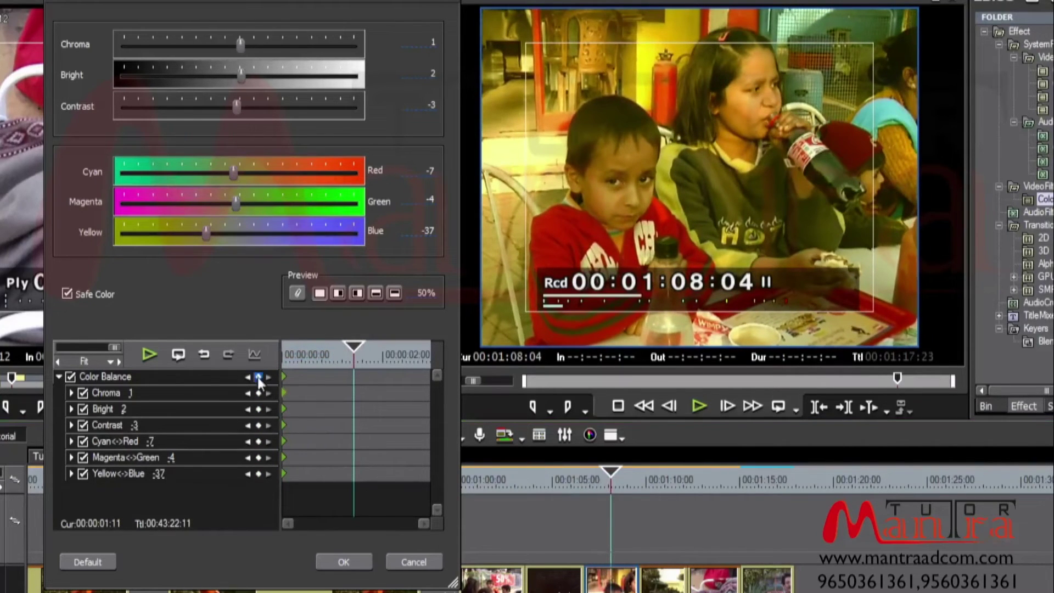
pyautogui.moveTo(353, 346)
pyautogui.mouseDown()
pyautogui.moveTo(284, 355)
pyautogui.moveTo(354, 365)
pyautogui.mouseUp()
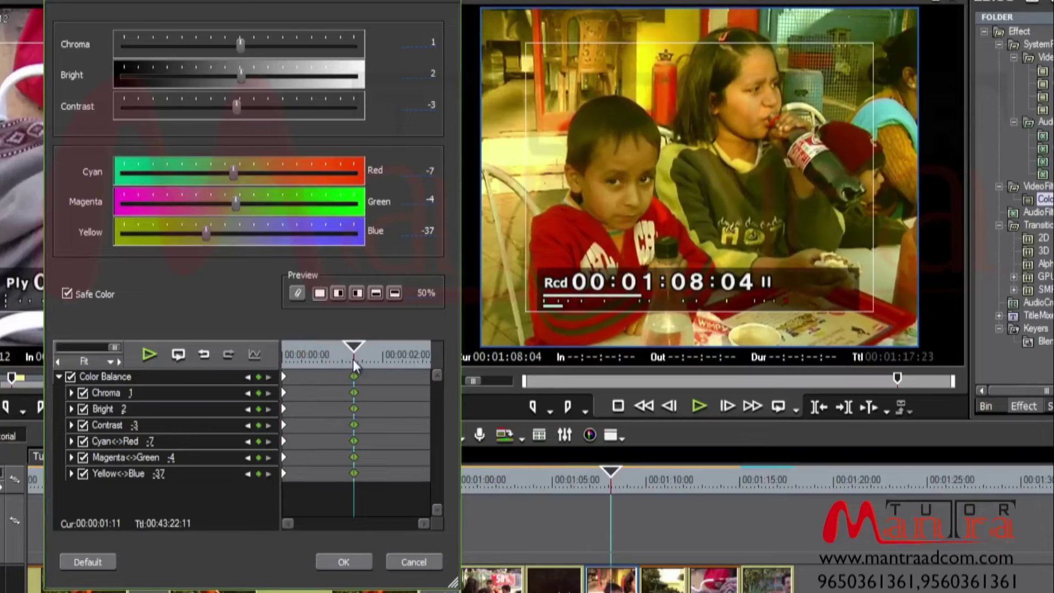
# Step: At the first keyframe, set Chroma to -128 and both Cyan-Red and Yellow-Blue to -4 for a black-and-white look
pyautogui.moveTo(354, 362); pyautogui.dragTo(279, 362)
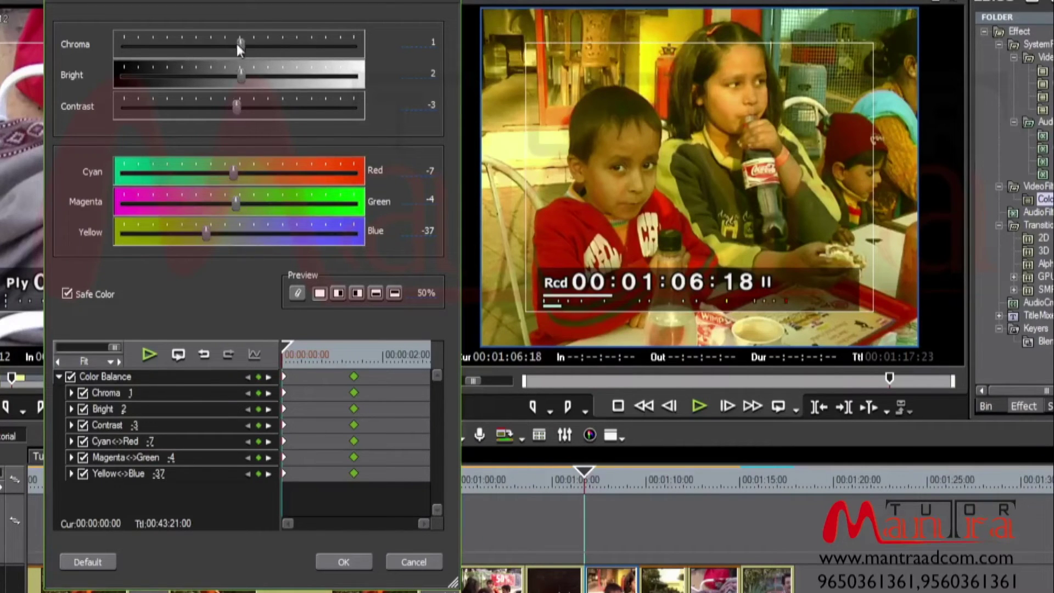
pyautogui.moveTo(242, 46); pyautogui.dragTo(120, 45)
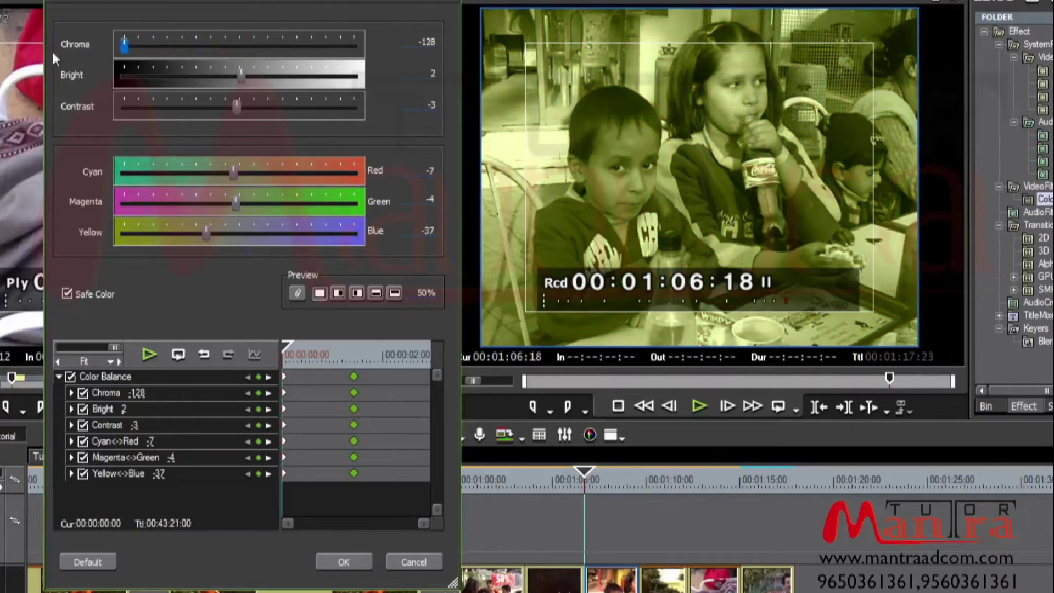
pyautogui.moveTo(207, 234); pyautogui.dragTo(233, 239)
pyautogui.moveTo(233, 175); pyautogui.dragTo(235, 173)
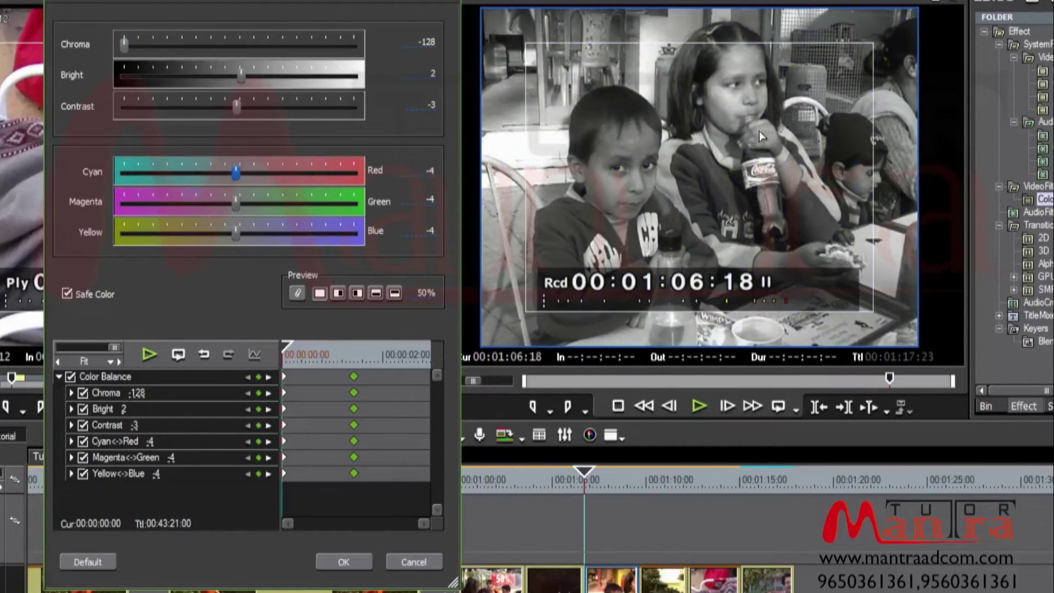
# Step: Play the clip from its start to check the transition from the first keyframe to the second
pyautogui.moveTo(284, 354)
pyautogui.mouseDown()
pyautogui.moveTo(356, 364)
pyautogui.moveTo(274, 363)
pyautogui.mouseUp()
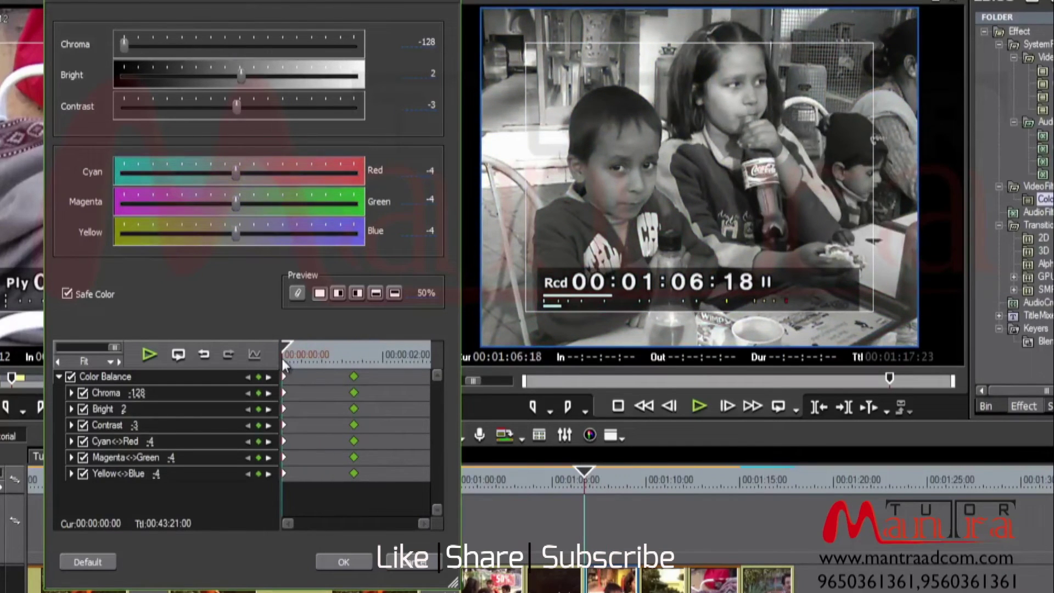
pyautogui.click(693, 408)
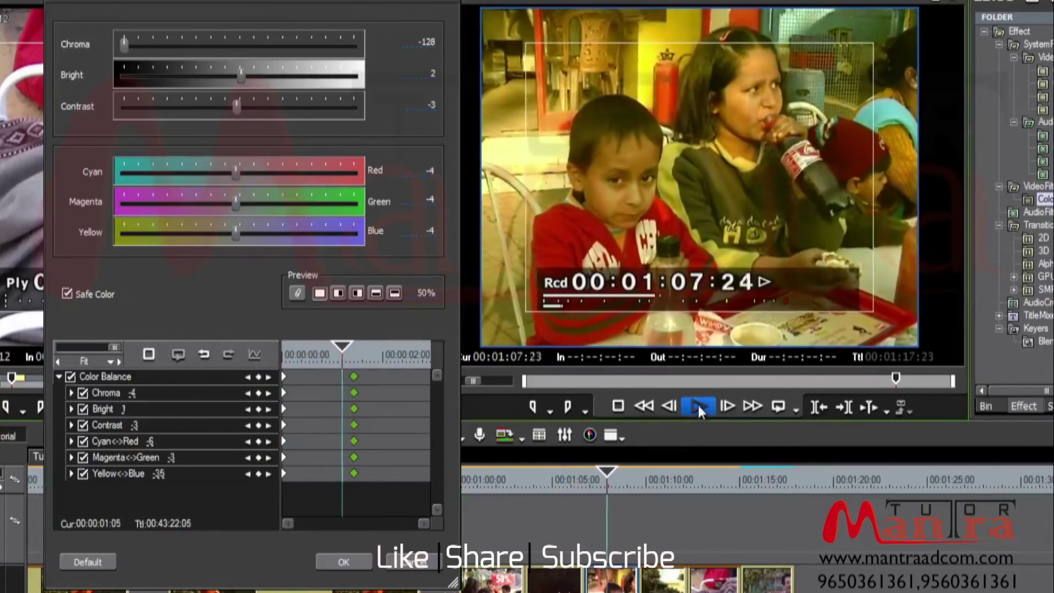
pyautogui.click(697, 408)
# Step: Add a third keyframe for all Color Balance parameters at 00:01:08:23
pyautogui.moveTo(356, 354); pyautogui.dragTo(354, 387)
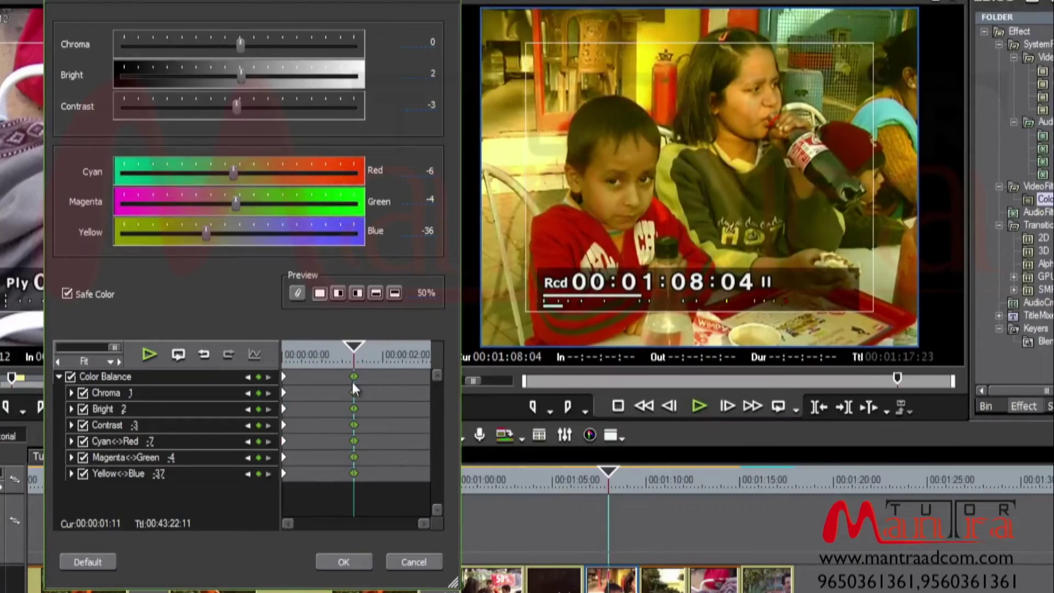
pyautogui.moveTo(354, 347); pyautogui.dragTo(394, 354)
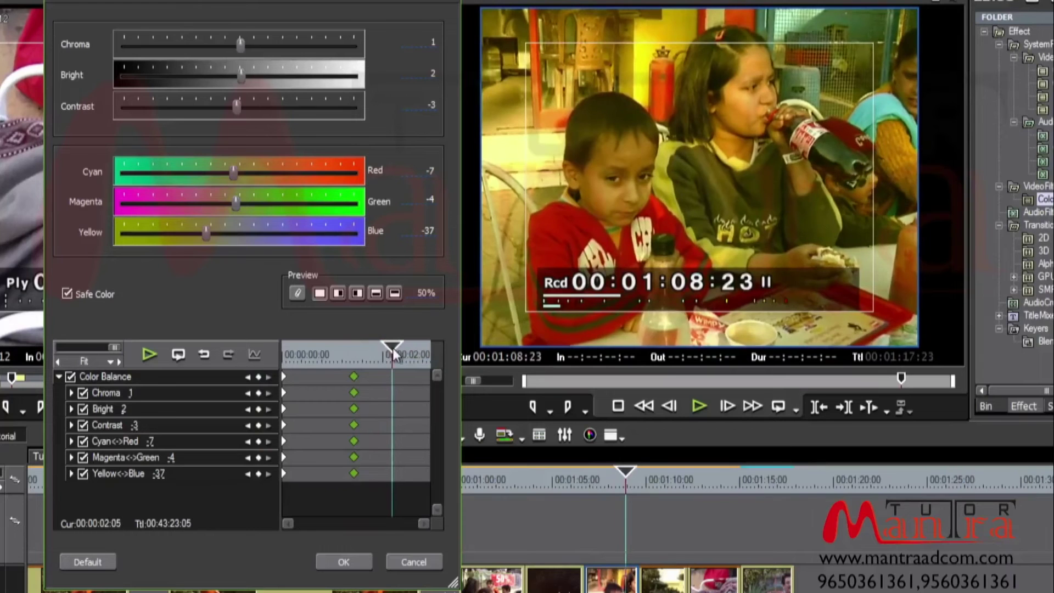
pyautogui.click(258, 378)
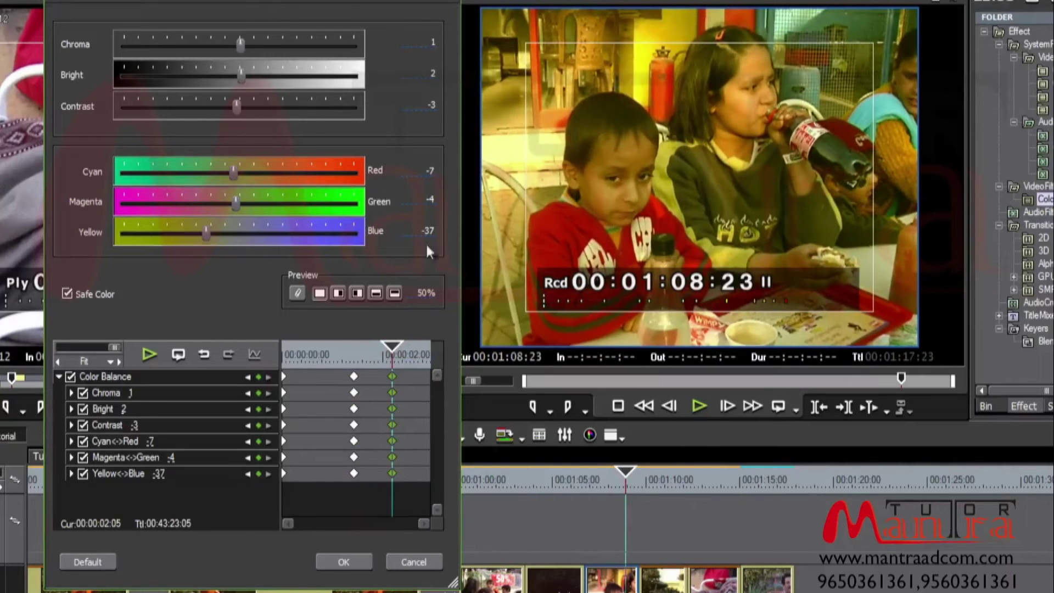
# Step: At the third keyframe, set Chroma, Bright and Contrast to 0
pyautogui.click(420, 41)
pyautogui.click(422, 104)
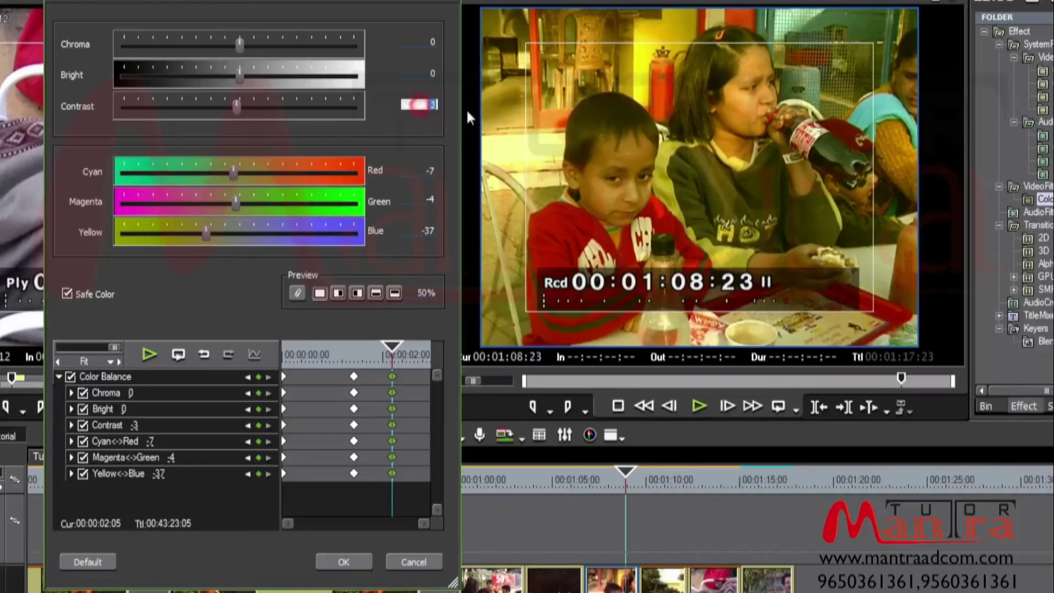
pyautogui.write('0')
pyautogui.click(433, 170)
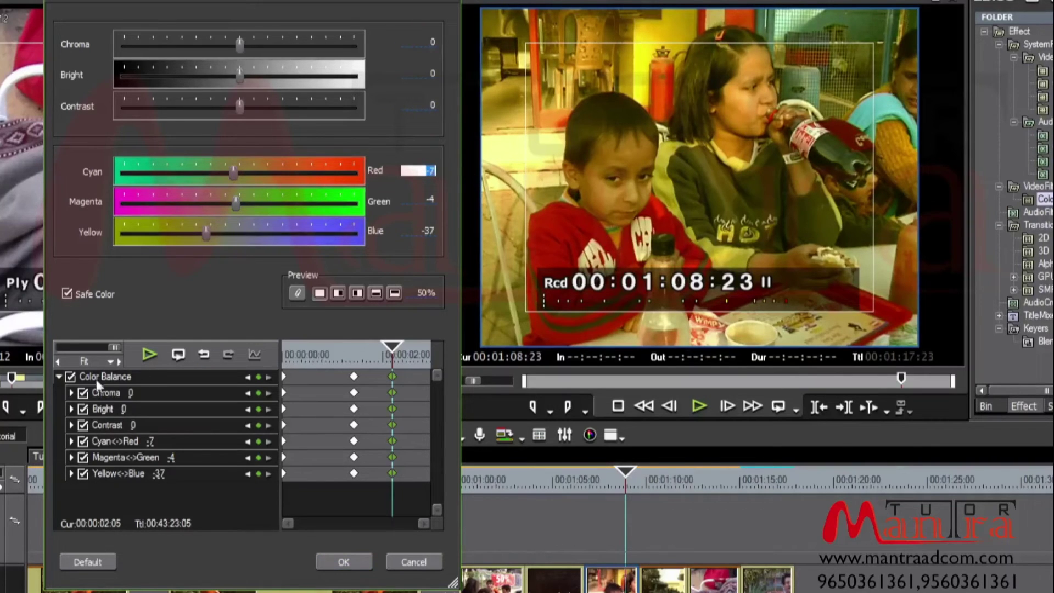
# Step: Expand the Chroma and Contrast parameters in turn to examine their keyframe graphs and dials, and collapse them again
pyautogui.click(70, 392)
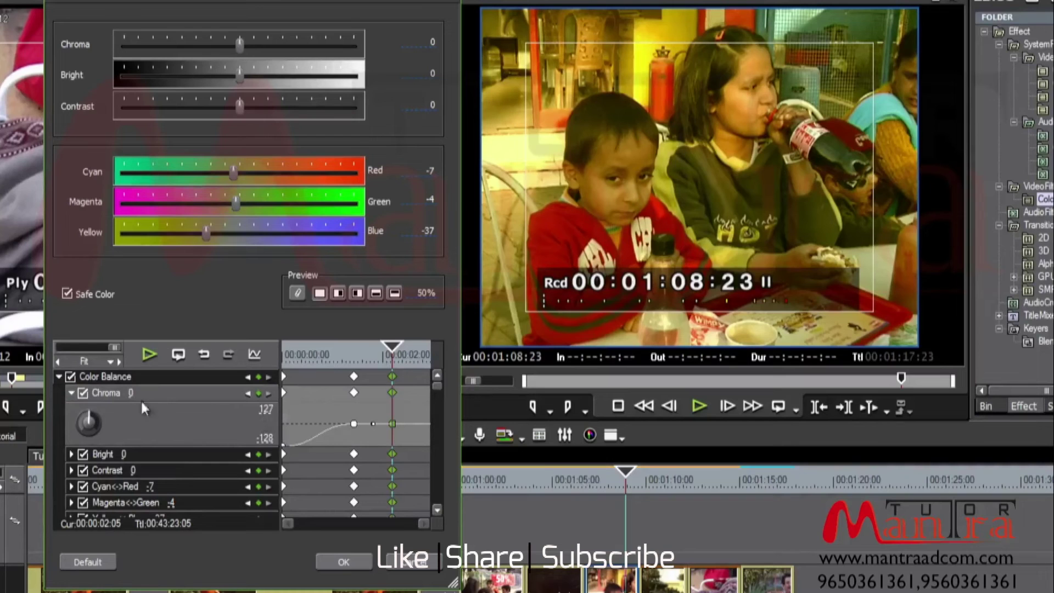
pyautogui.click(71, 392)
pyautogui.click(72, 425)
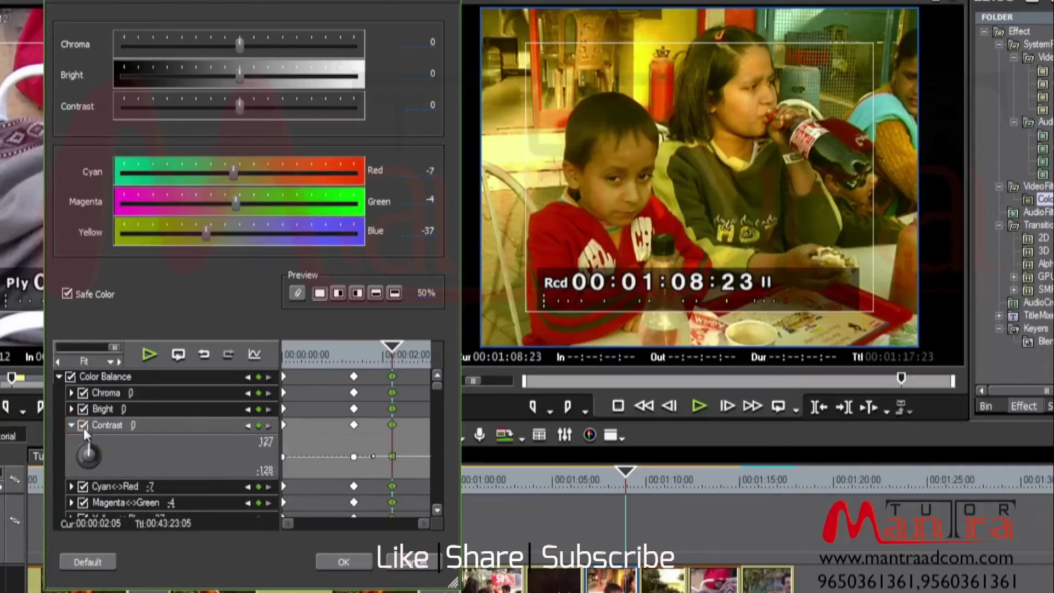
pyautogui.moveTo(90, 452); pyautogui.dragTo(91, 449)
pyautogui.click(70, 425)
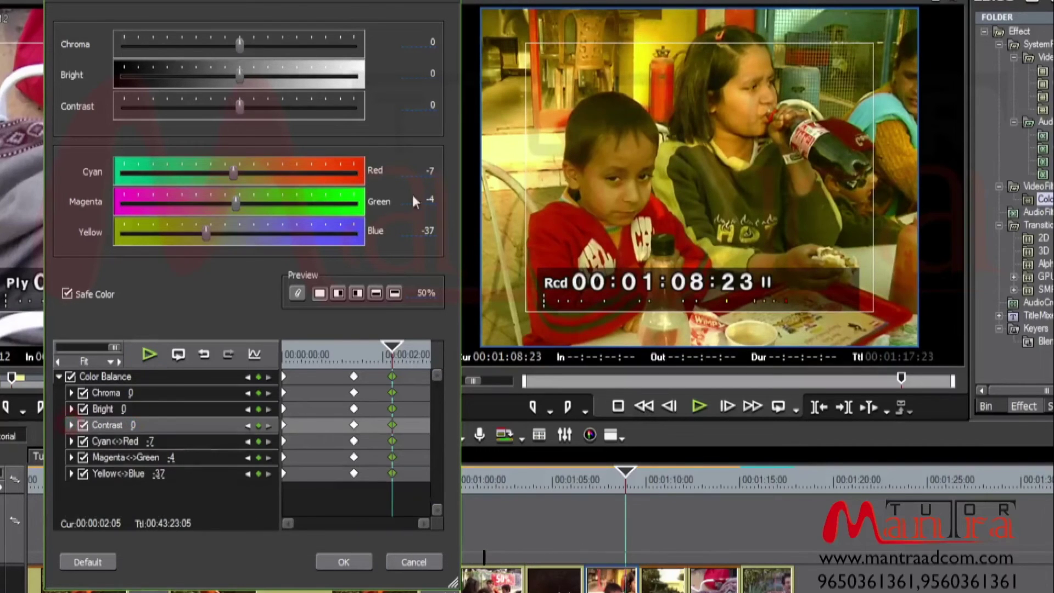
# Step: At the third keyframe, set Cyan-Red, Magenta-Green and Yellow-Blue to 0
pyautogui.write('0')
pyautogui.press('Return')
pyautogui.click(430, 201)
pyautogui.write('0')
pyautogui.press('Return')
pyautogui.click(431, 232)
pyautogui.write('0')
pyautogui.press('Return')
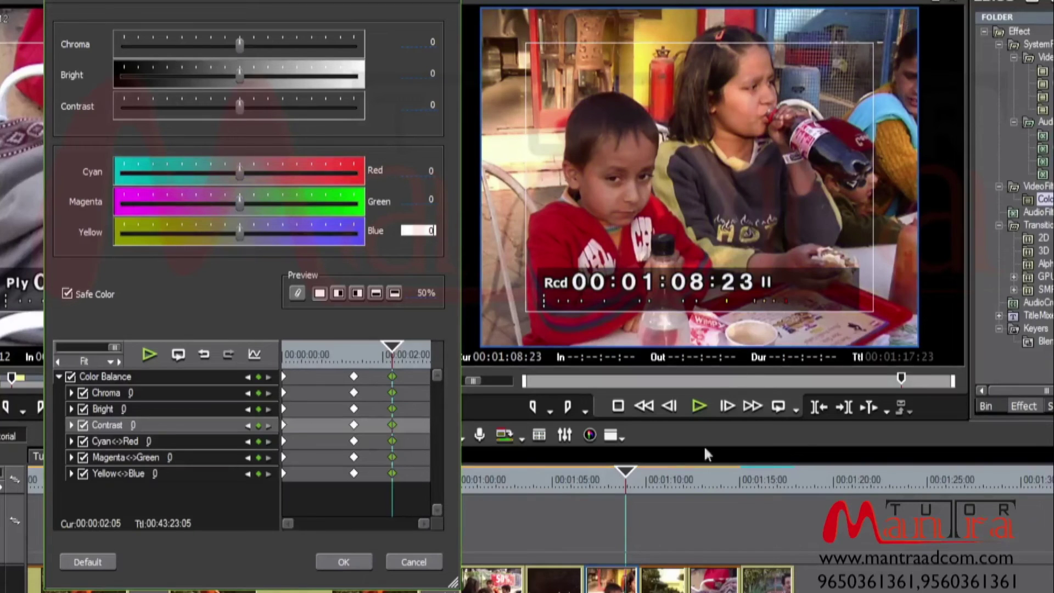
# Step: Play the clip from 00:01:06:18 through all three keyframes and return the playhead to its start
pyautogui.click(584, 480)
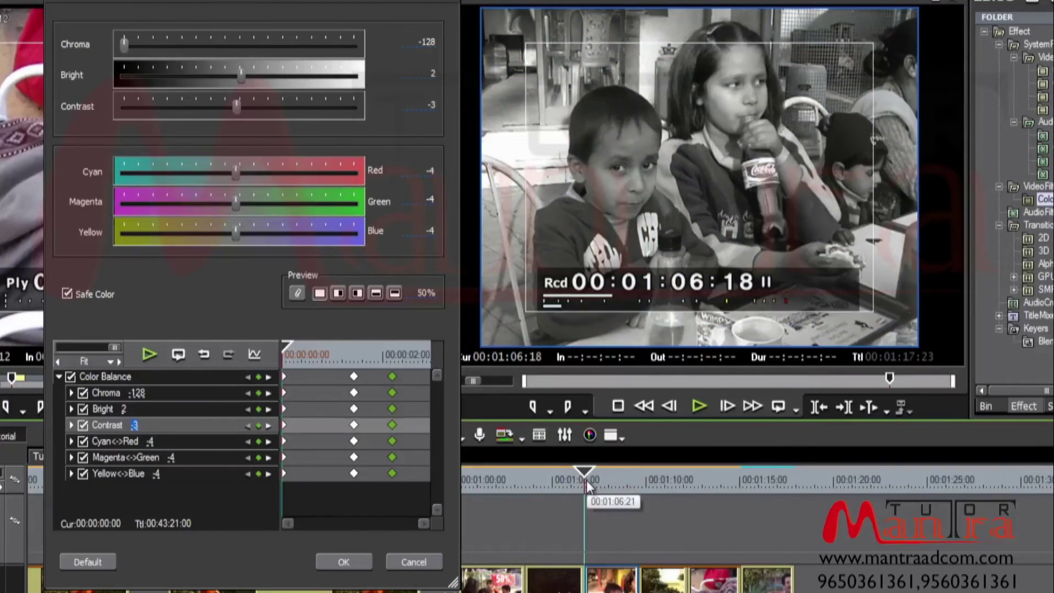
pyautogui.press('space')
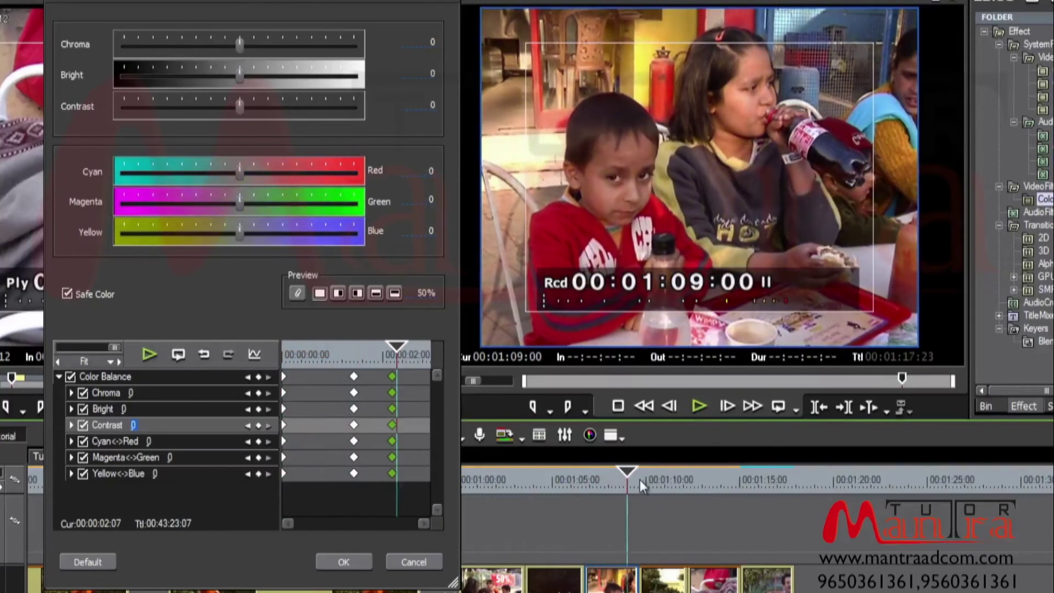
pyautogui.press('space')
pyautogui.moveTo(621, 480); pyautogui.dragTo(588, 483)
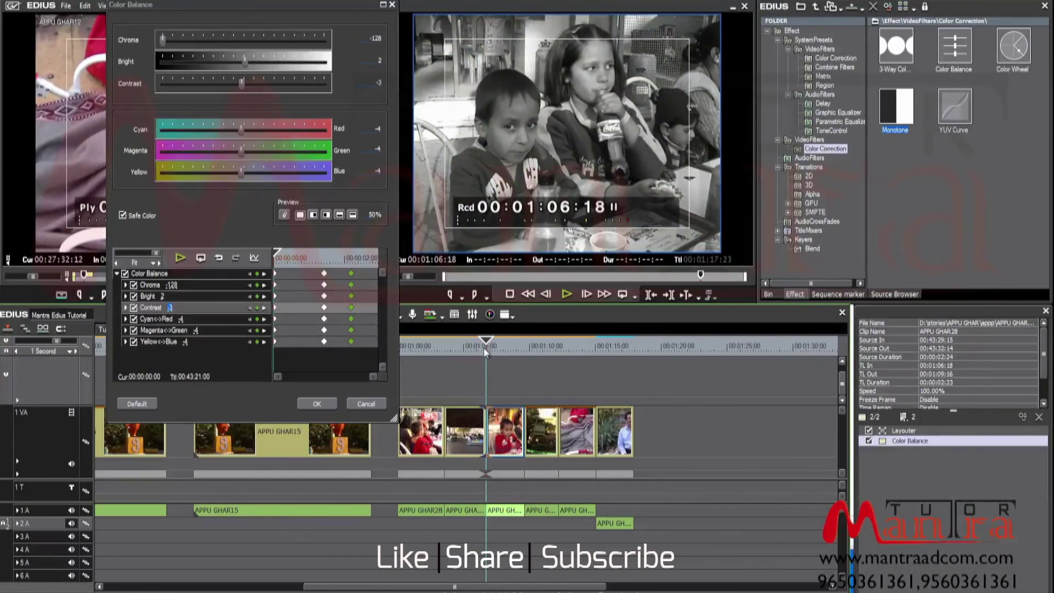
# Step: Try the Old Movie preset from Combine Filters on the APPU GHAR28 clip, replace it with Paper and open the Sharpness filter's settings
pyautogui.click(837, 68)
pyautogui.moveTo(897, 55); pyautogui.dragTo(885, 466)
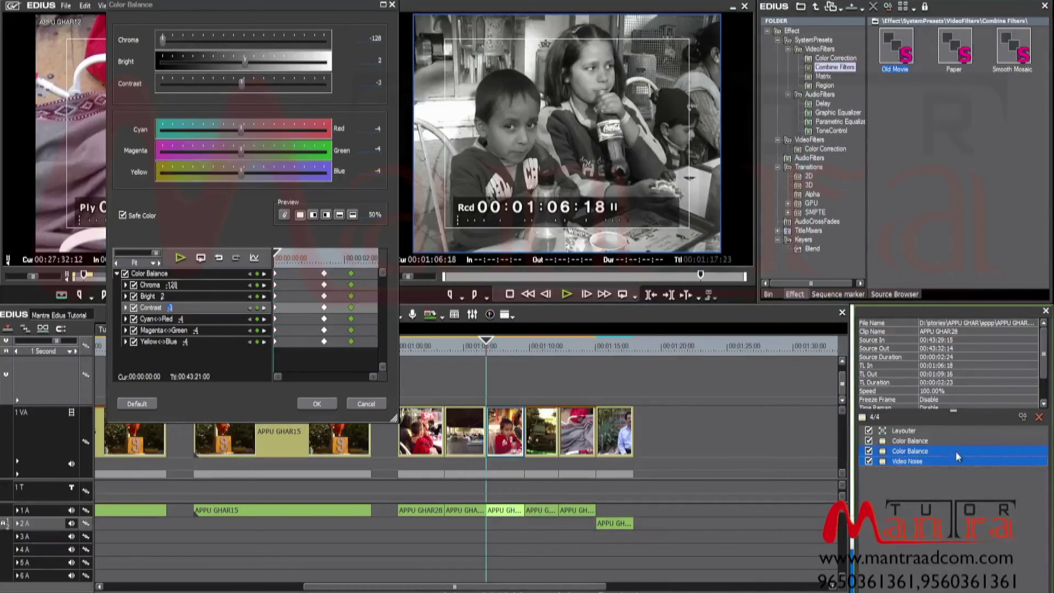
pyautogui.click(893, 452)
pyautogui.doubleClick(902, 451)
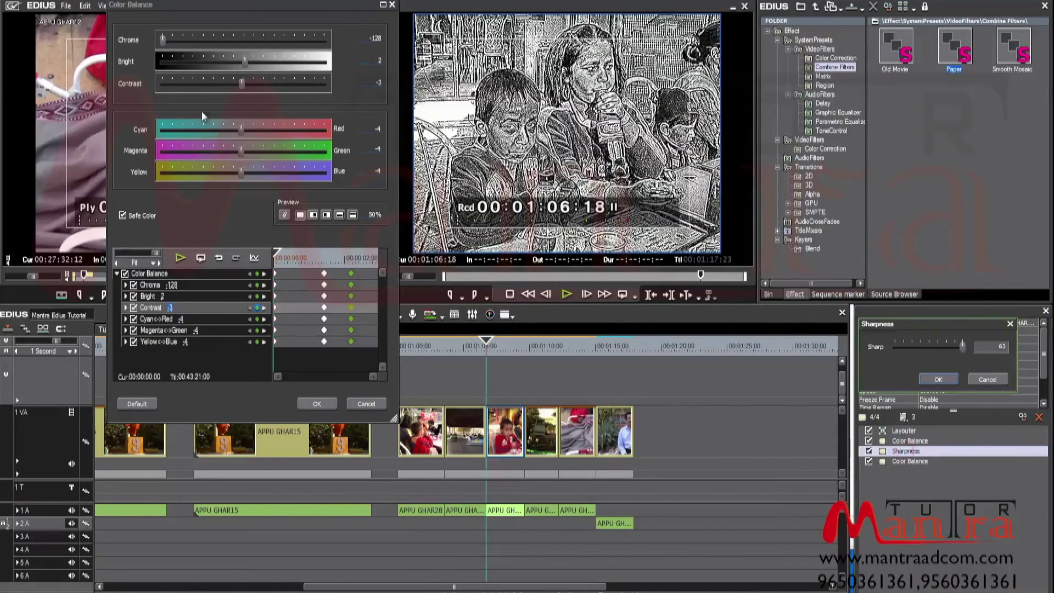
# Step: Close the Color Balance settings without applying the edits and move the Sharpness filter above both Color Balance filters
pyautogui.click(395, 7)
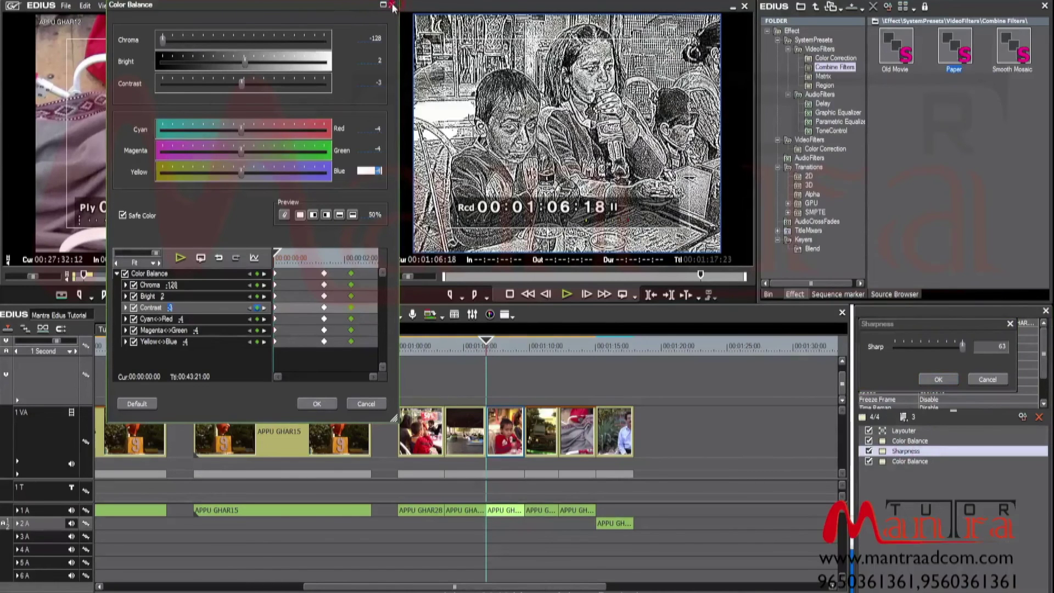
pyautogui.click(394, 5)
pyautogui.moveTo(906, 450)
pyautogui.mouseDown()
pyautogui.moveTo(895, 461)
pyautogui.moveTo(902, 452)
pyautogui.moveTo(903, 468)
pyautogui.moveTo(902, 438)
pyautogui.mouseUp()
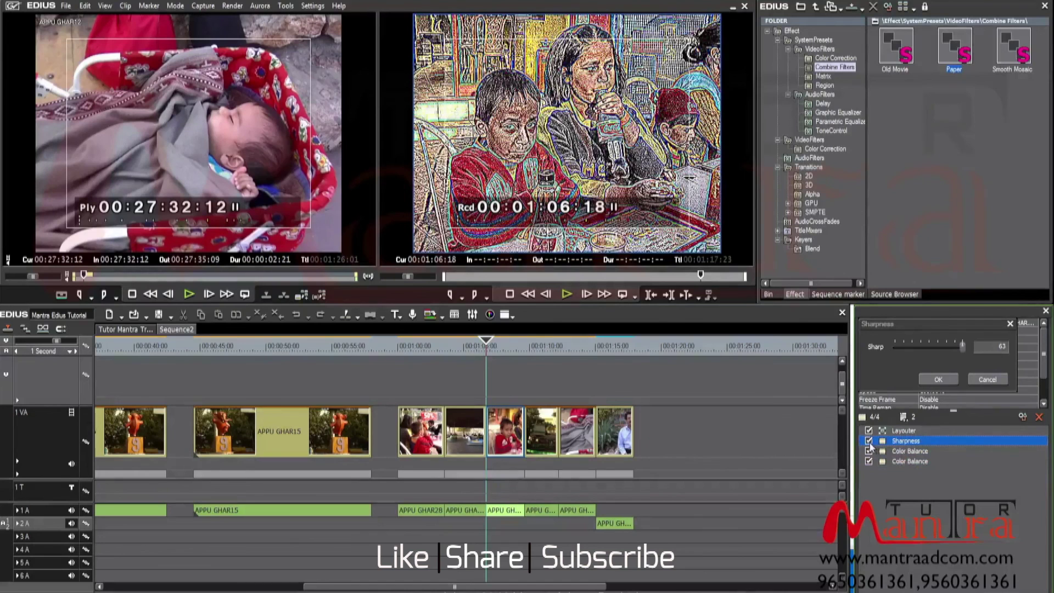
# Step: Compare the clip's picture with the Sharpness filter disabled and enabled, and delete the Sharpness filter
pyautogui.click(869, 441)
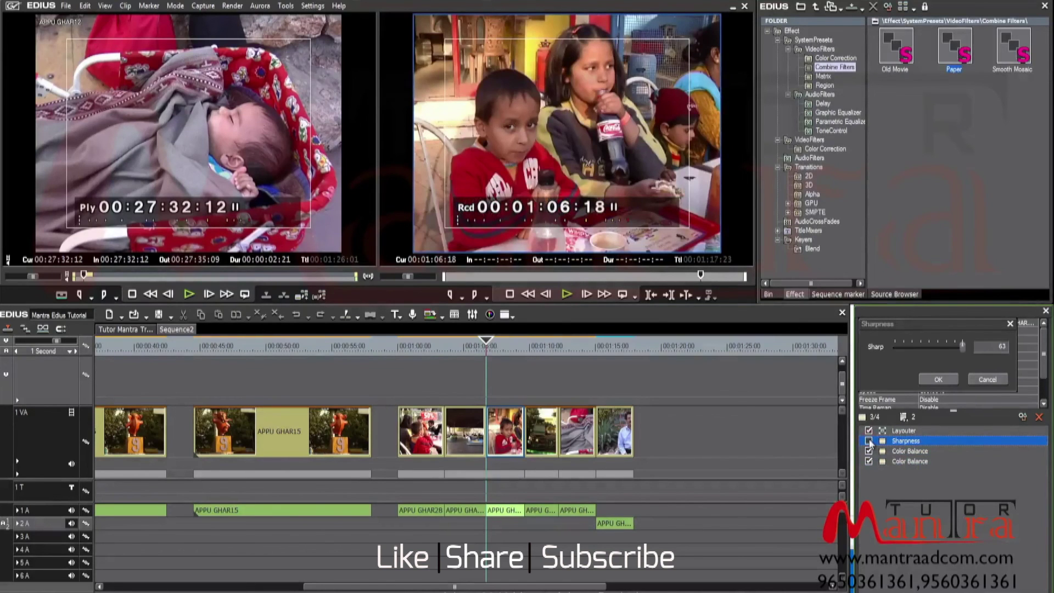
pyautogui.click(869, 441)
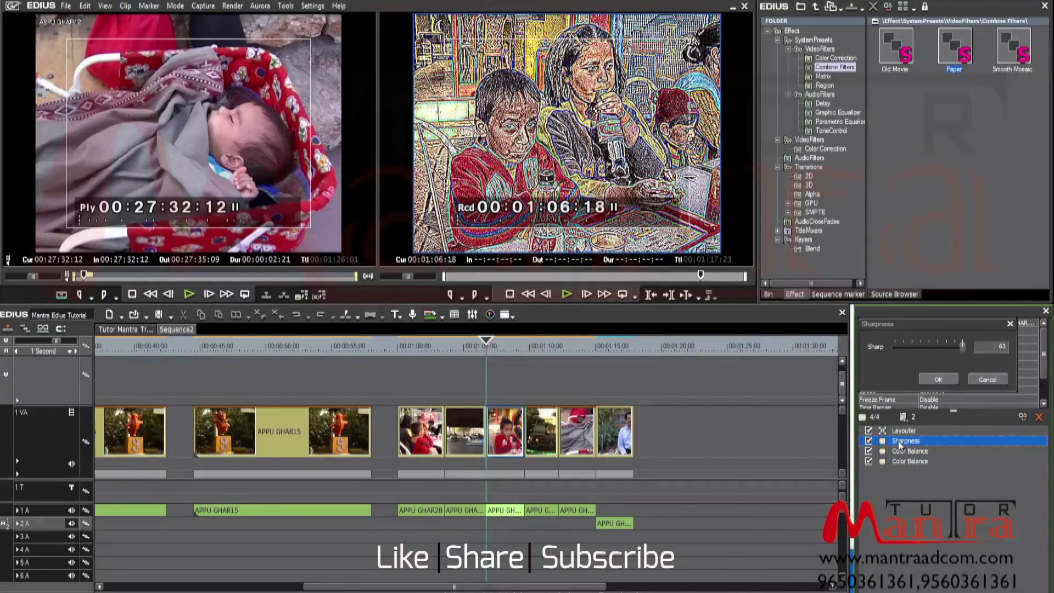
pyautogui.press('Delete')
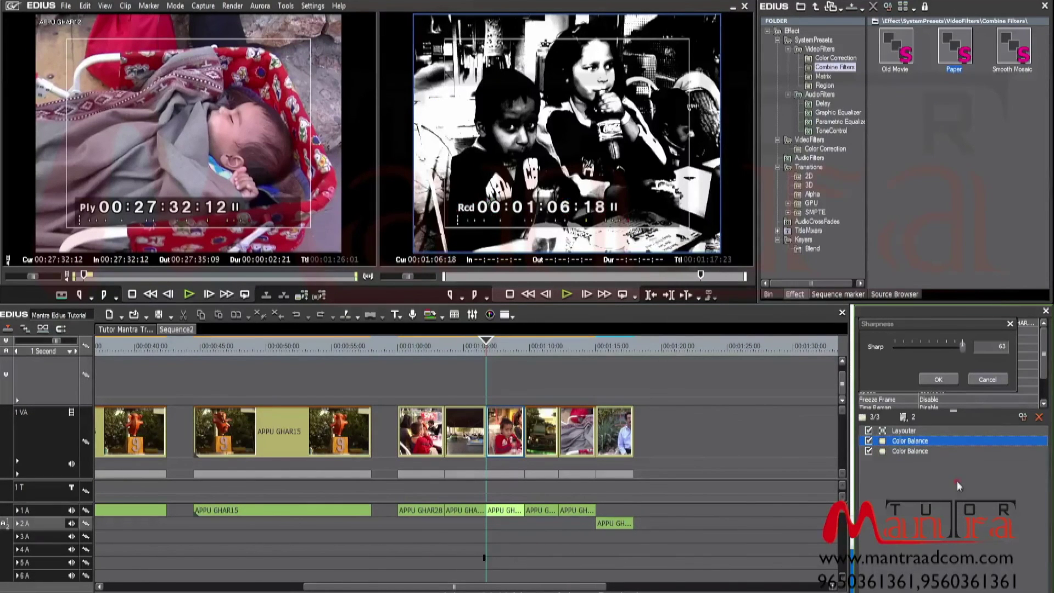
# Step: Leave only the keyframed Color Balance filter on the clip, close the Sharpness settings and scrub the playhead to 00:01:08:05
pyautogui.click(1040, 418)
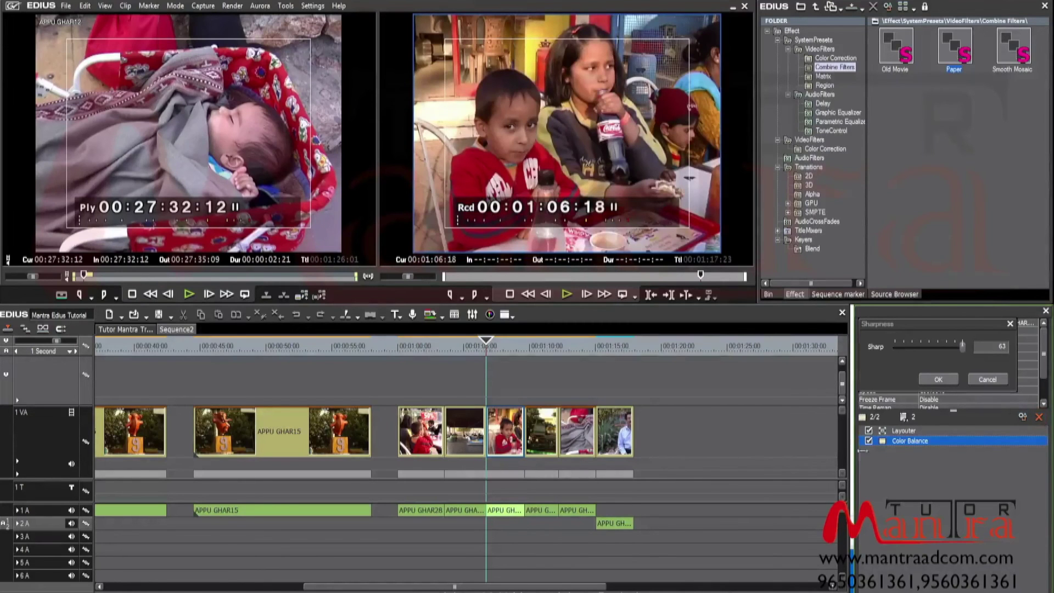
pyautogui.moveTo(497, 347)
pyautogui.mouseDown()
pyautogui.moveTo(514, 348)
pyautogui.moveTo(505, 352)
pyautogui.mouseUp()
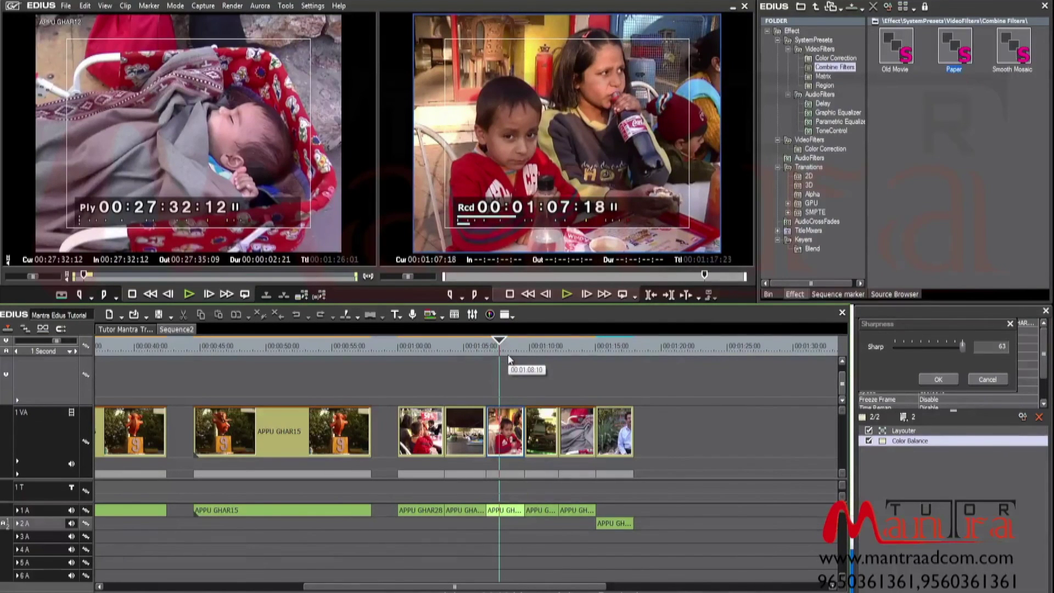
pyautogui.click(938, 380)
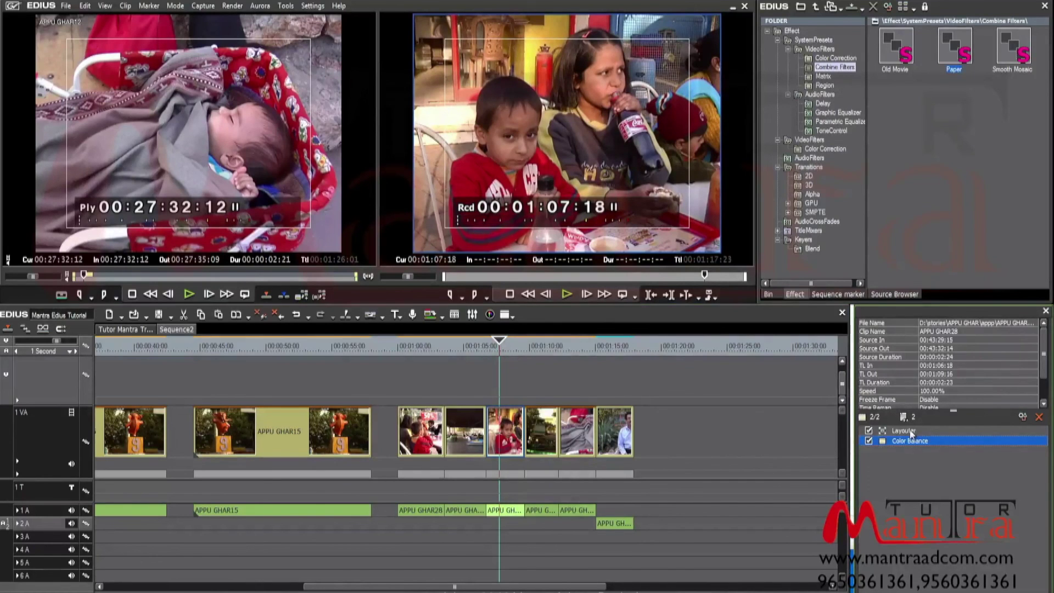
pyautogui.hotkey('ctrl', 'z')
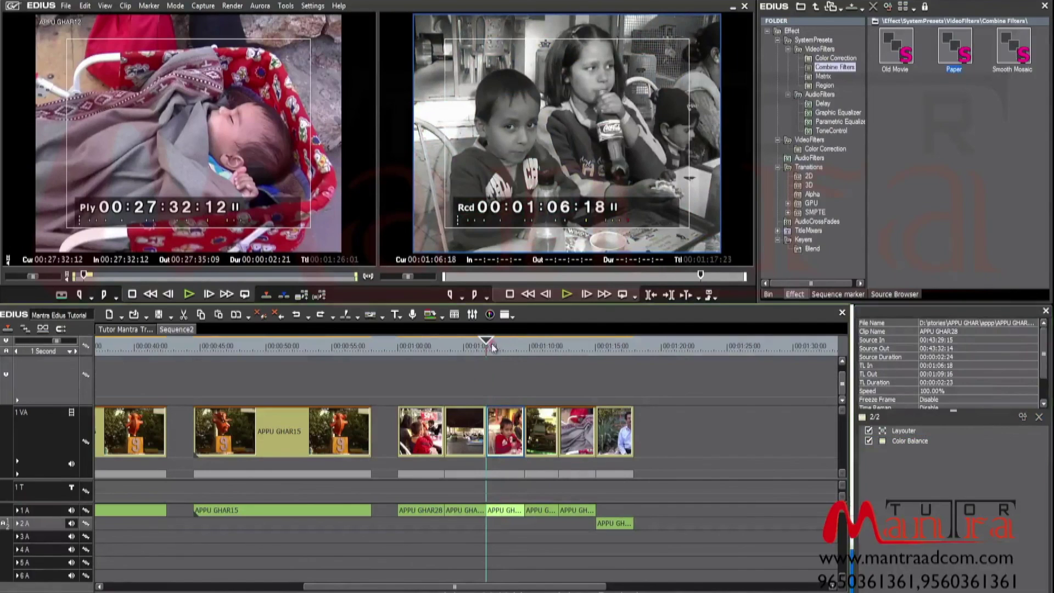
pyautogui.moveTo(486, 343); pyautogui.dragTo(513, 354)
# Step: Save the clip's keyframed Color Balance as a current user preset and apply that preset to the last timeline clip, APPU GHAR12
pyautogui.click(900, 443)
pyautogui.click(901, 443)
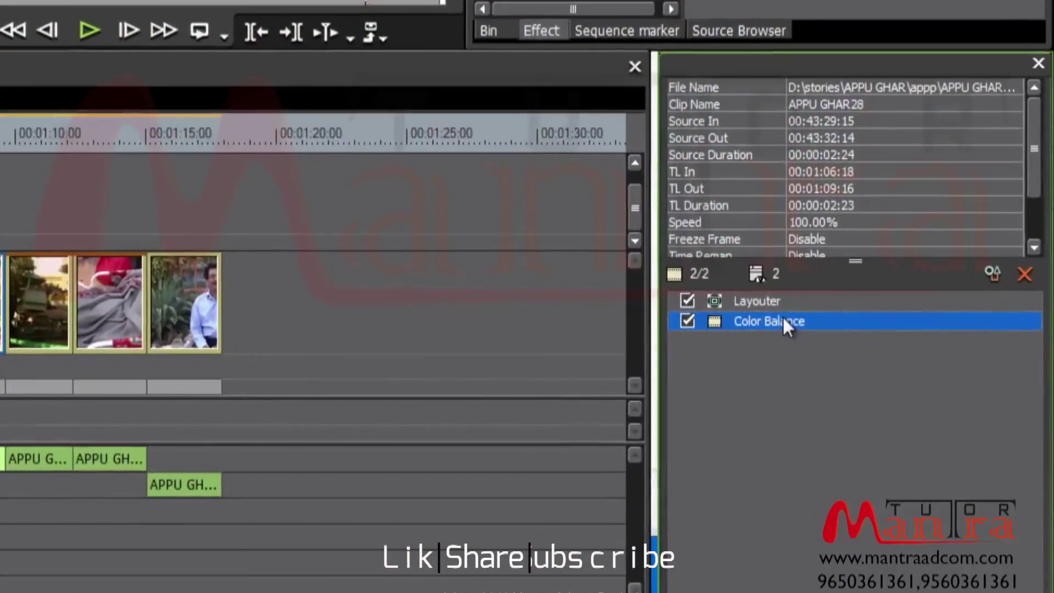
pyautogui.rightClick(782, 318)
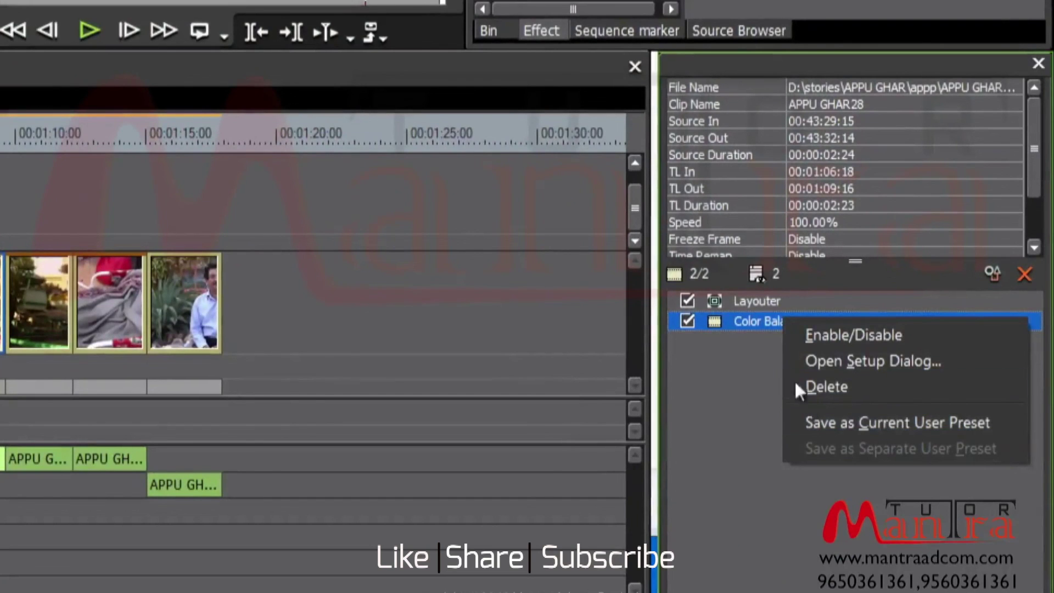
pyautogui.click(870, 420)
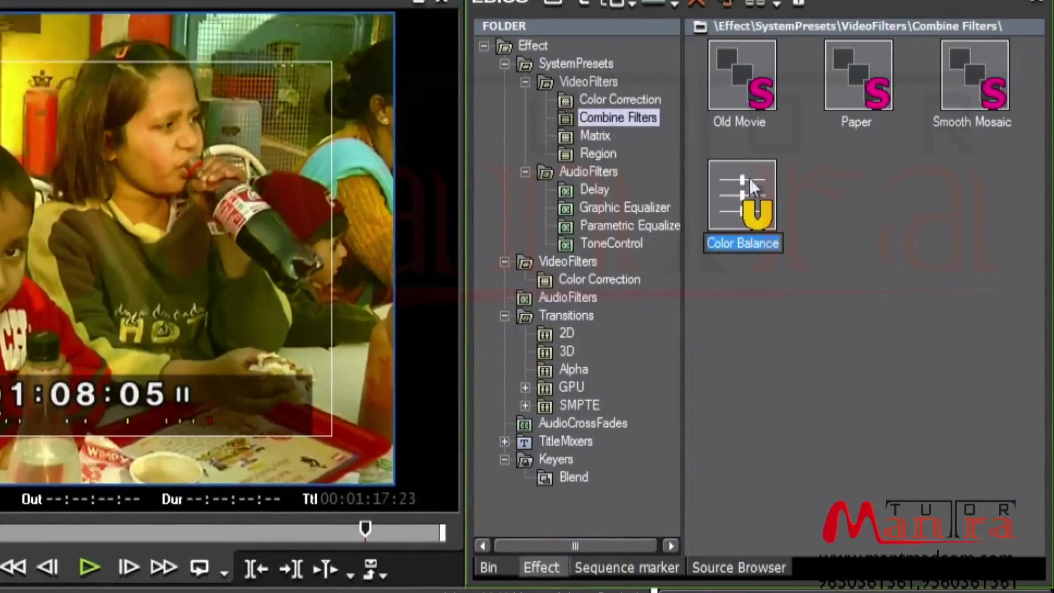
pyautogui.click(745, 192)
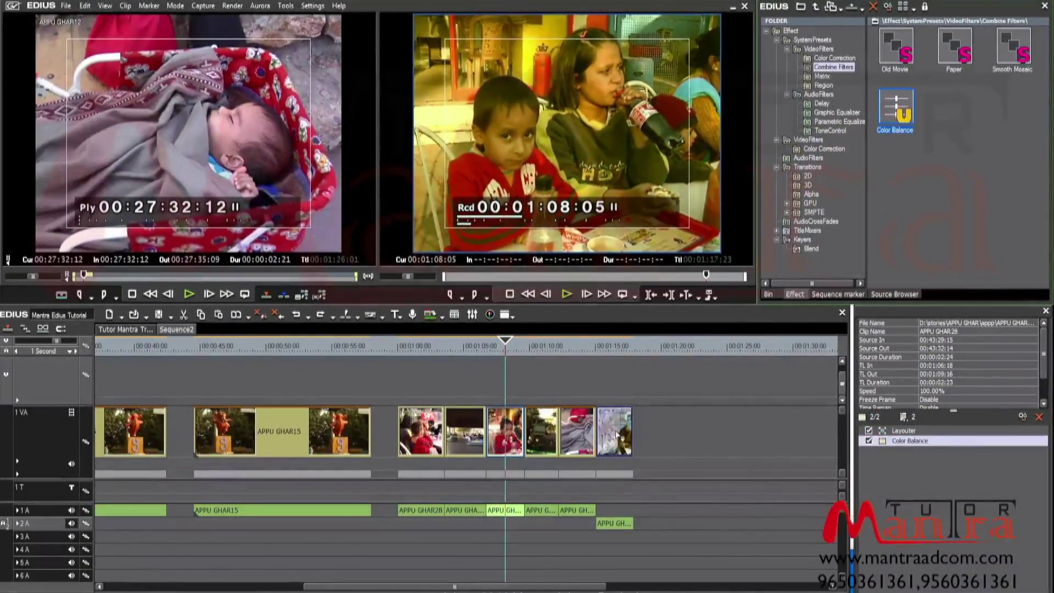
# Step: Play the APPU GHAR12 clip from its start at 00:01:15:02 to preview the Color Balance preset
pyautogui.click(615, 434)
pyautogui.click(606, 350)
pyautogui.moveTo(608, 351)
pyautogui.mouseDown()
pyautogui.moveTo(632, 351)
pyautogui.moveTo(596, 359)
pyautogui.mouseUp()
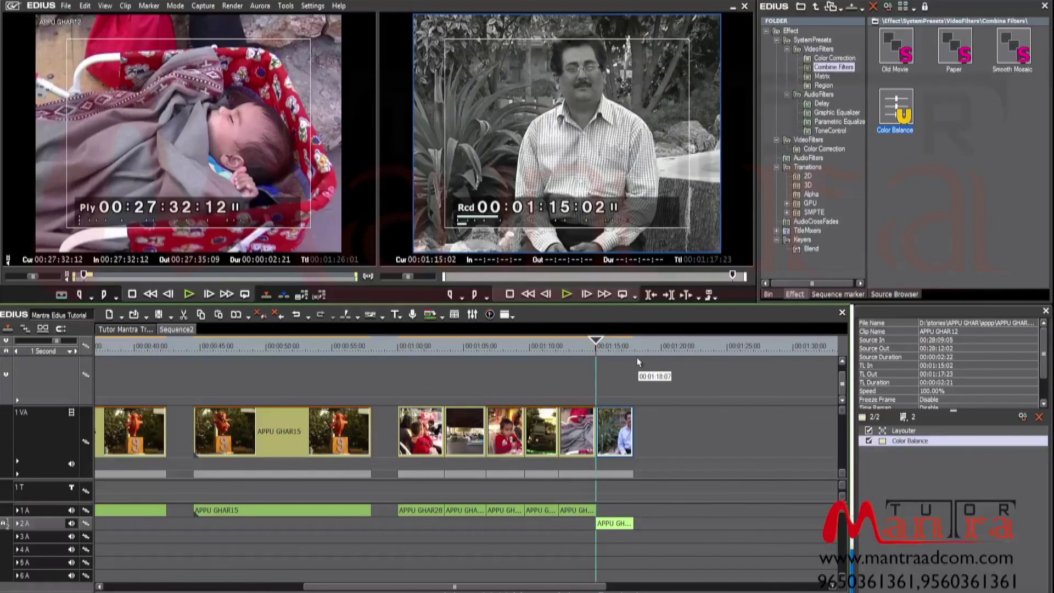
pyautogui.press('space')
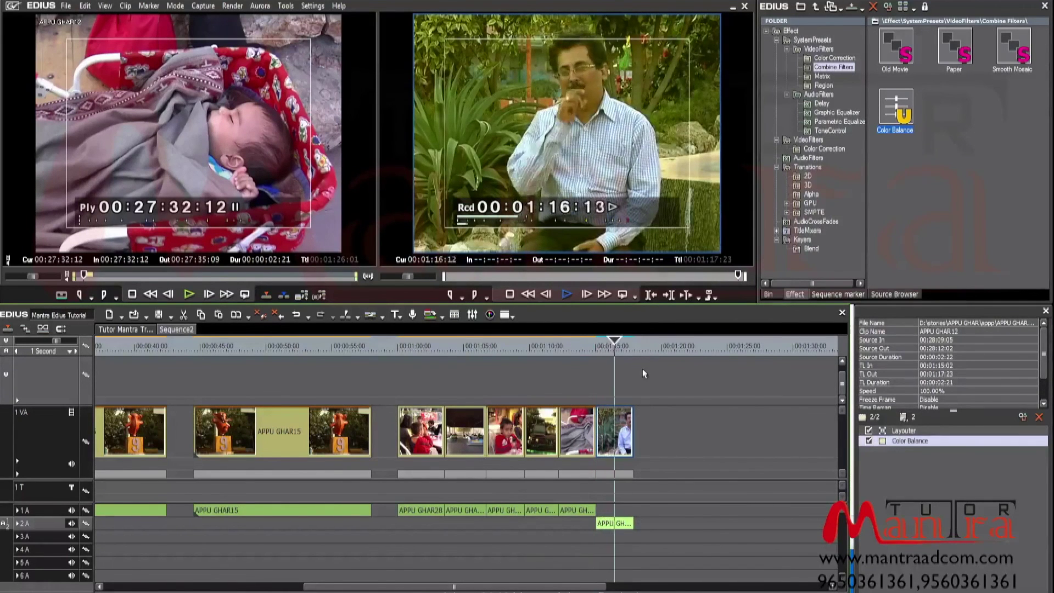